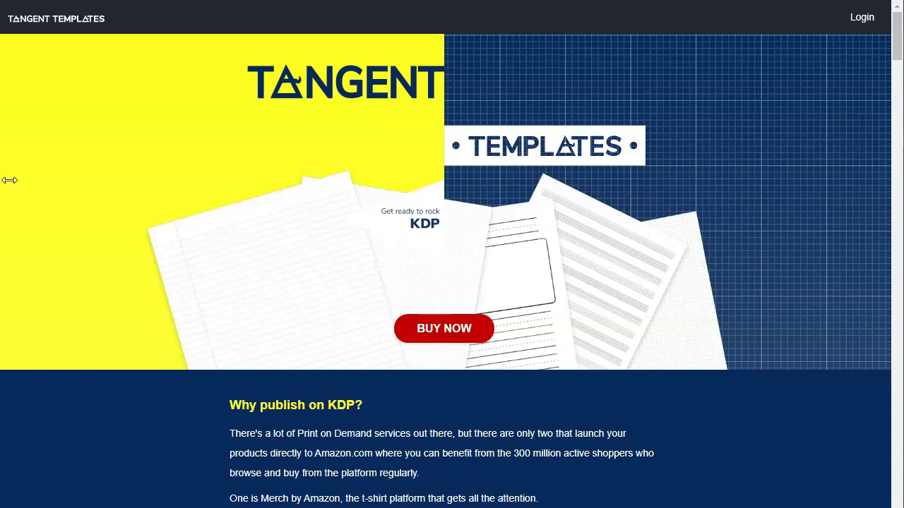
# Step: Scroll the sales page past the KDP text, video and testimonials to the Dynamic Templates feature list
pyautogui.scroll(-3, 228, 181)
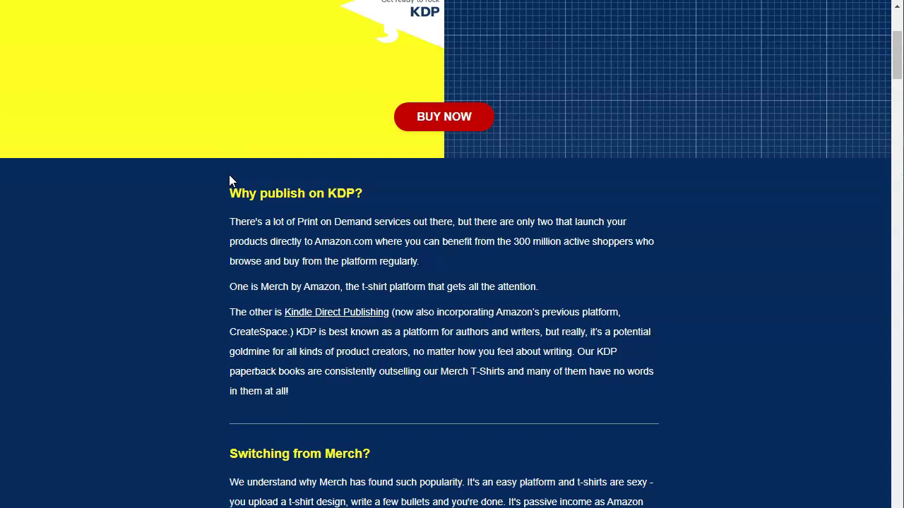
pyautogui.scroll(-1, 229, 175)
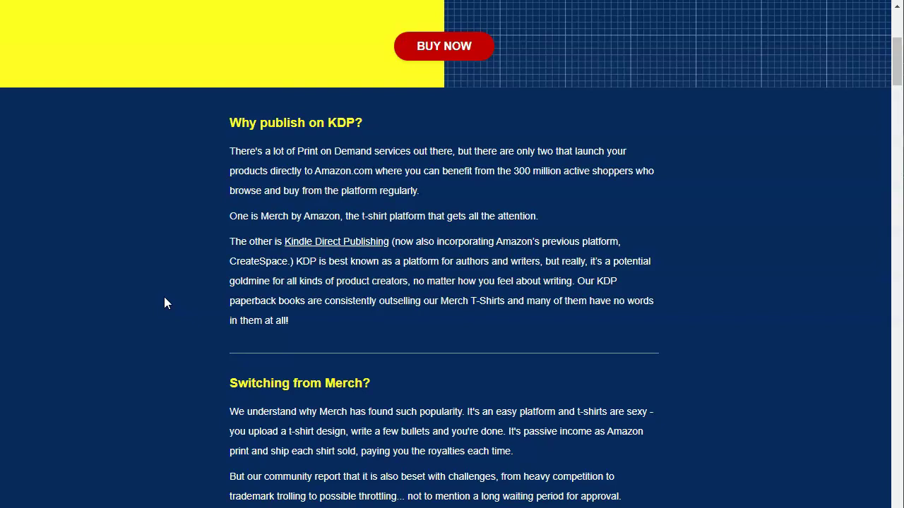
pyautogui.scroll(-8, 164, 304)
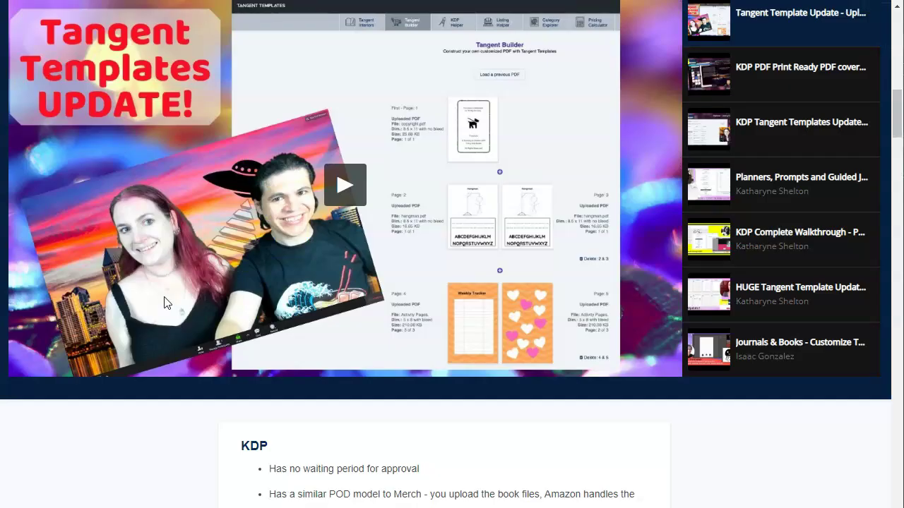
pyautogui.scroll(-5, 243, 310)
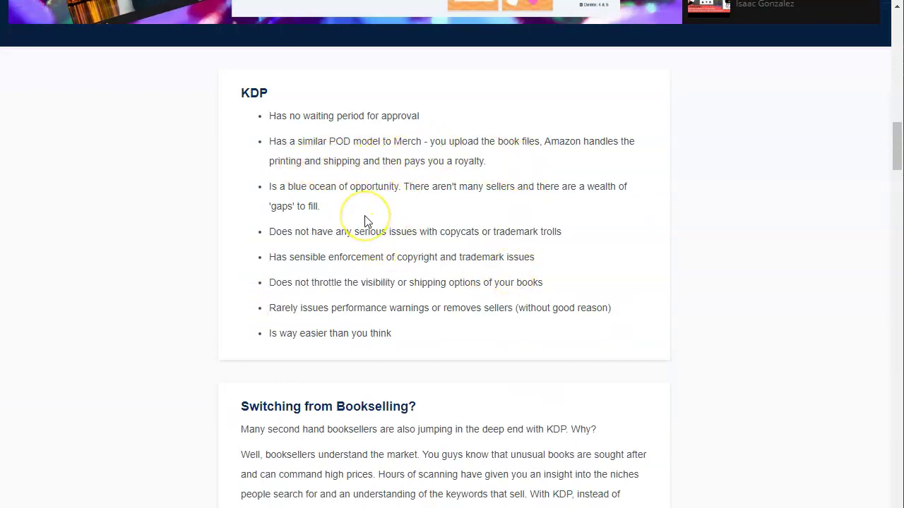
pyautogui.scroll(7, 365, 218)
pyautogui.scroll(-1, 753, 88)
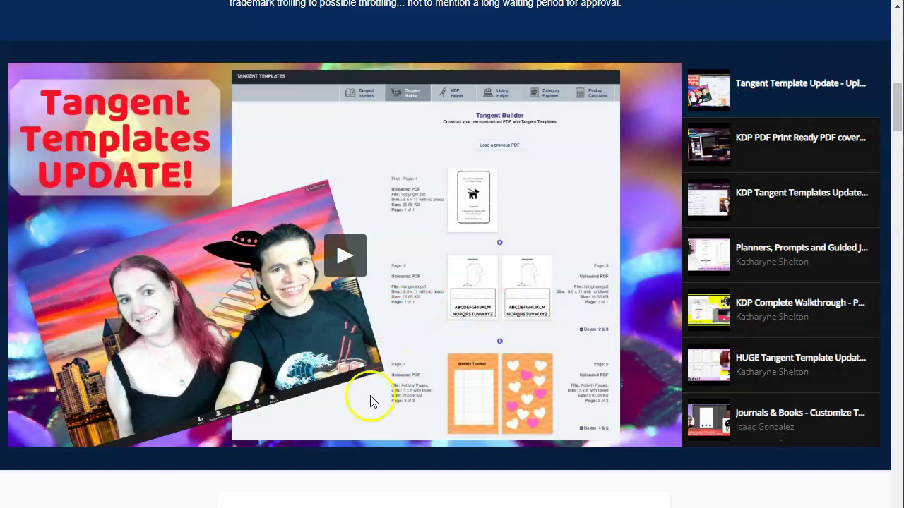
pyautogui.scroll(-3, 372, 401)
pyautogui.scroll(-2, 372, 401)
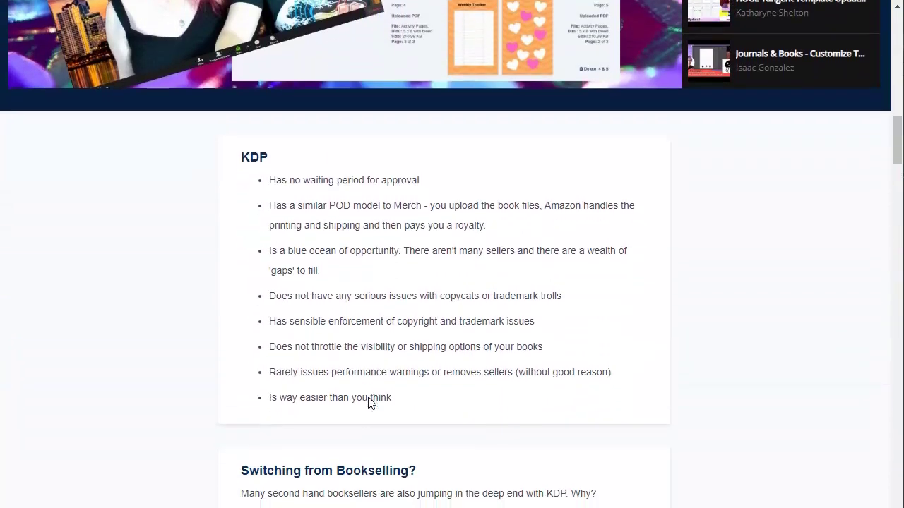
pyautogui.scroll(-1, 369, 402)
pyautogui.scroll(-2, 369, 403)
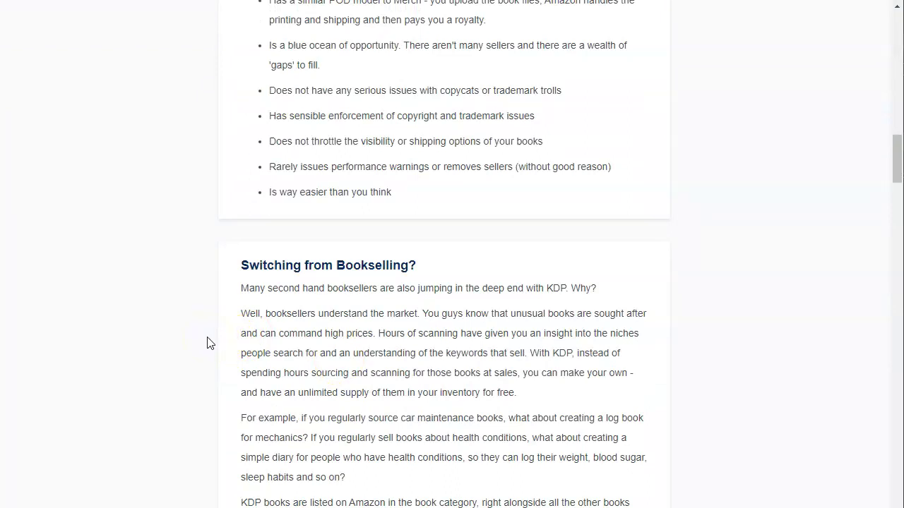
pyautogui.scroll(-1, 207, 343)
pyautogui.scroll(-5, 206, 343)
pyautogui.scroll(-2, 206, 342)
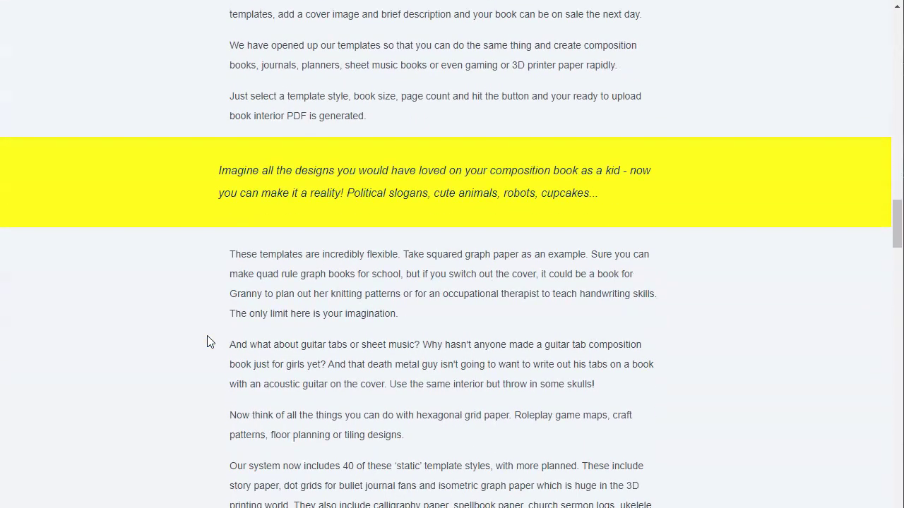
pyautogui.scroll(-3, 207, 341)
pyautogui.scroll(-2, 207, 341)
pyautogui.scroll(-2, 207, 341)
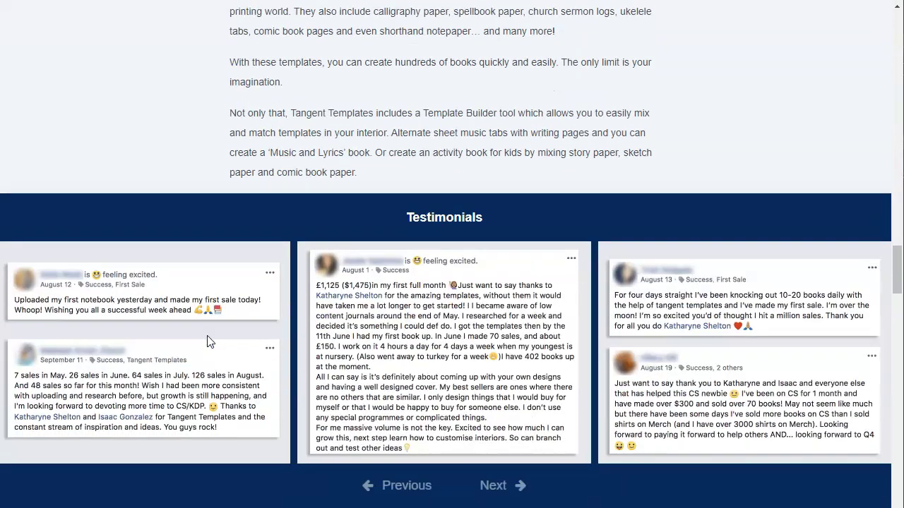
pyautogui.scroll(-1, 207, 342)
pyautogui.scroll(-1, 207, 341)
pyautogui.scroll(-1, 207, 341)
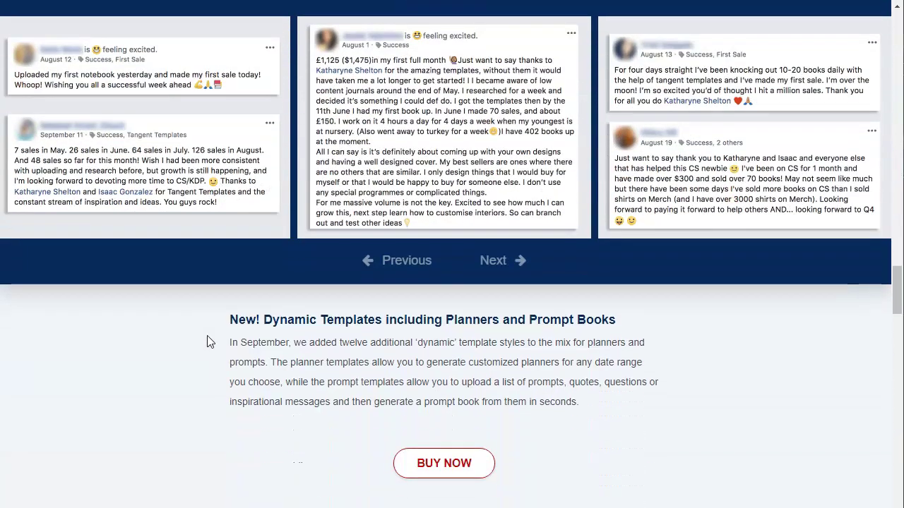
pyautogui.scroll(-2, 208, 341)
pyautogui.click(210, 295)
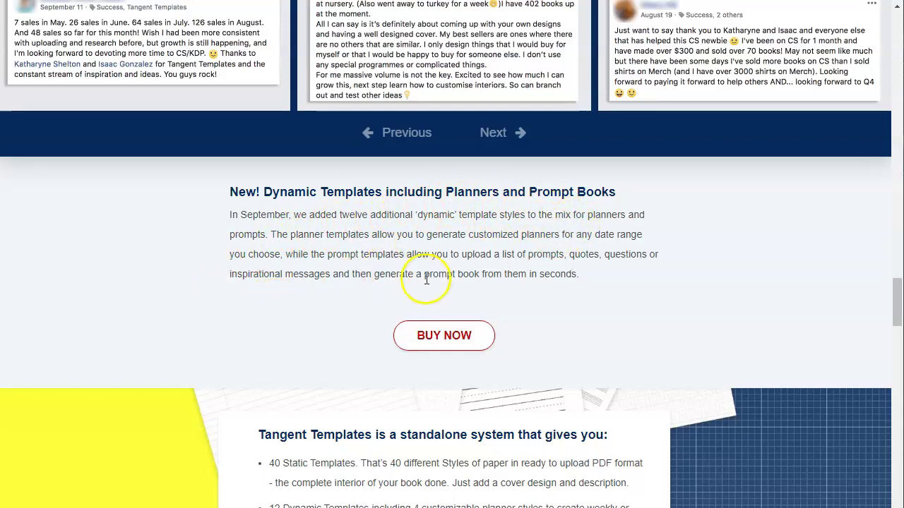
pyautogui.scroll(-5, 426, 280)
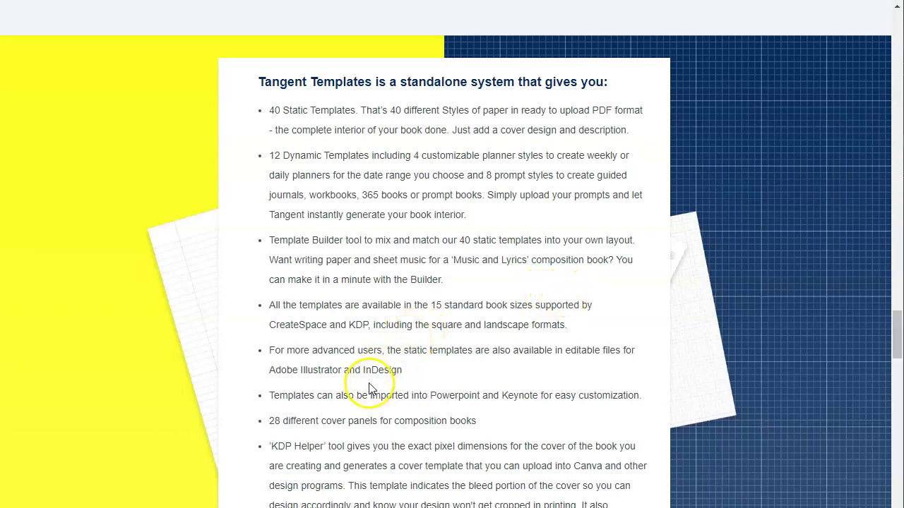
# Step: Scroll through the features list to the $59 pricing paragraph and the final BUY NOW button
pyautogui.scroll(-10, 319, 354)
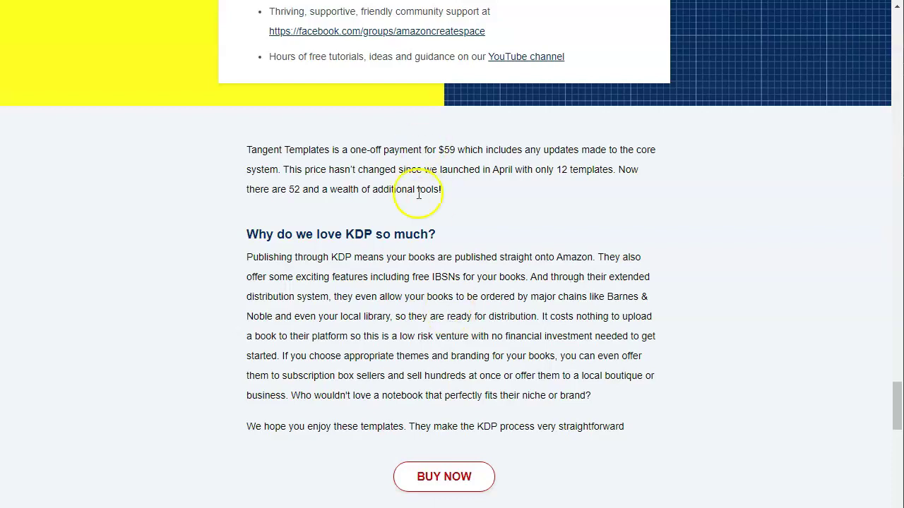
pyautogui.scroll(-1, 444, 343)
# Step: Open the $59 signup form from BUY NOW and enter a promo code
pyautogui.scroll(-2, 445, 351)
pyautogui.click(444, 265)
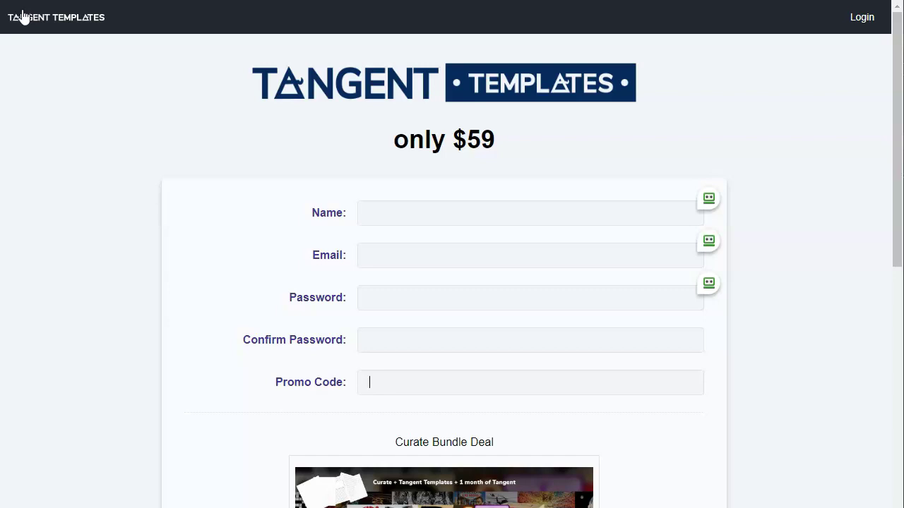
pyautogui.click(402, 382)
pyautogui.write('akeytokdp')
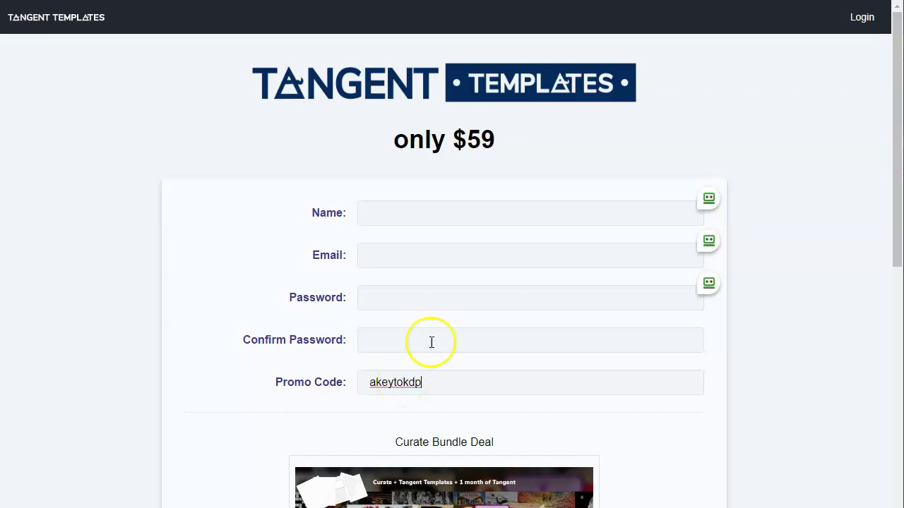
pyautogui.click(432, 343)
pyautogui.click(436, 383)
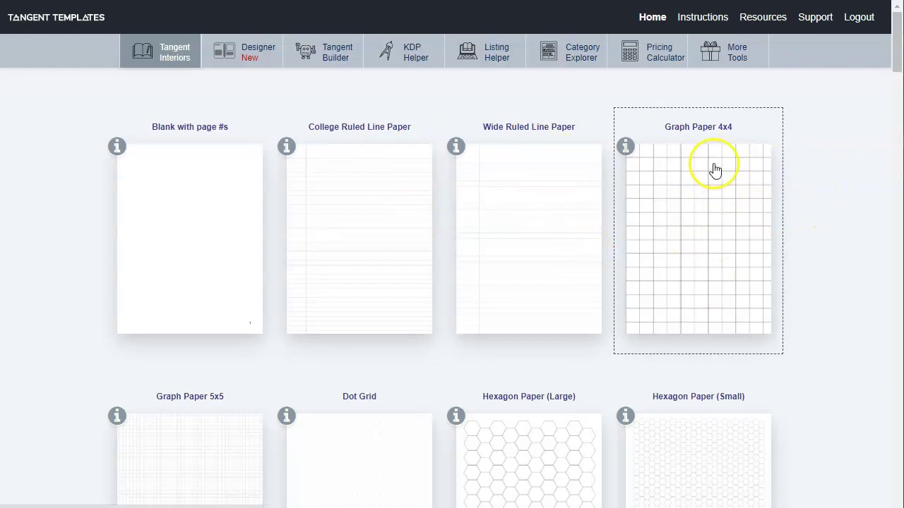
# Step: Browse the template gallery and examine the Comic Book / Storyboard v1, v2 and v3 templates
pyautogui.scroll(-4, 477, 269)
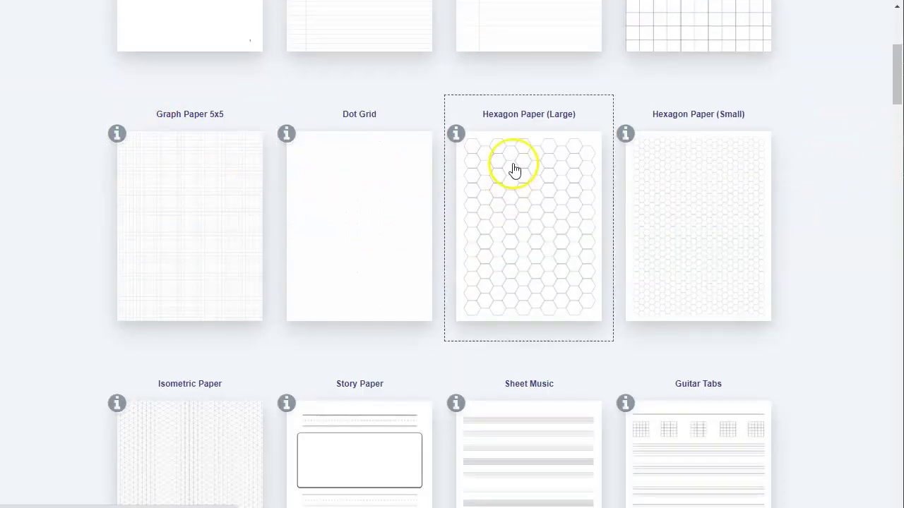
pyautogui.scroll(-3, 393, 266)
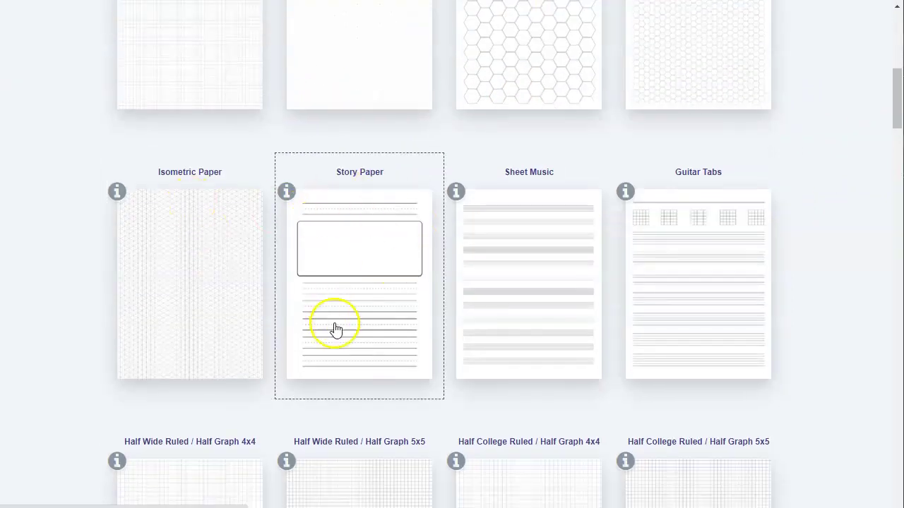
pyautogui.scroll(-1, 569, 273)
pyautogui.scroll(-3, 569, 273)
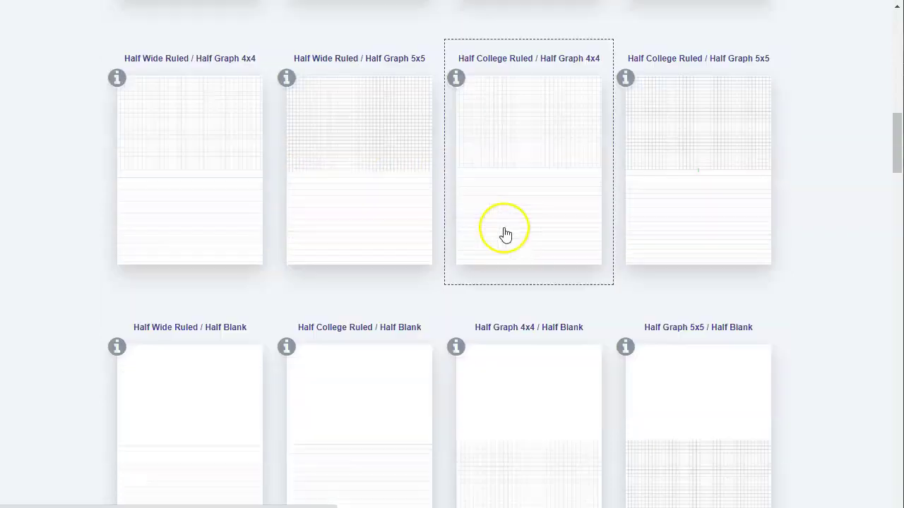
pyautogui.scroll(-4, 502, 233)
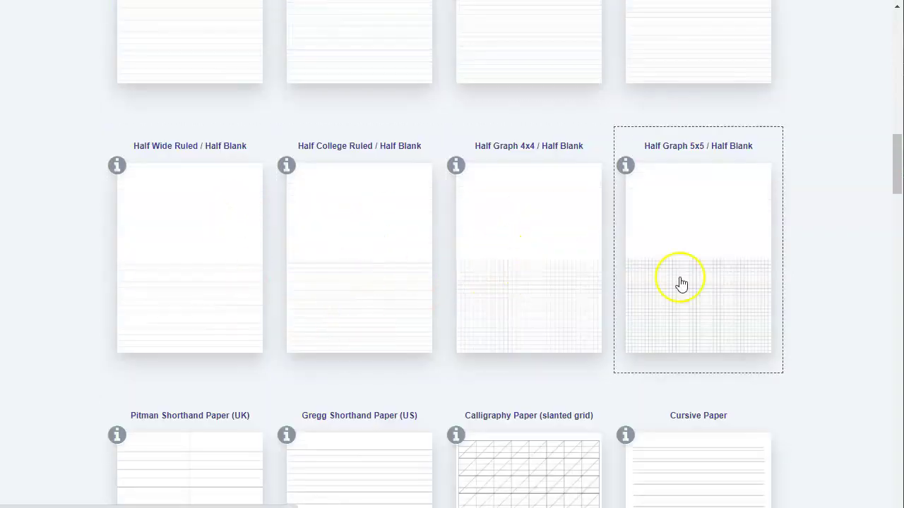
pyautogui.scroll(-4, 680, 283)
pyautogui.scroll(-4, 456, 333)
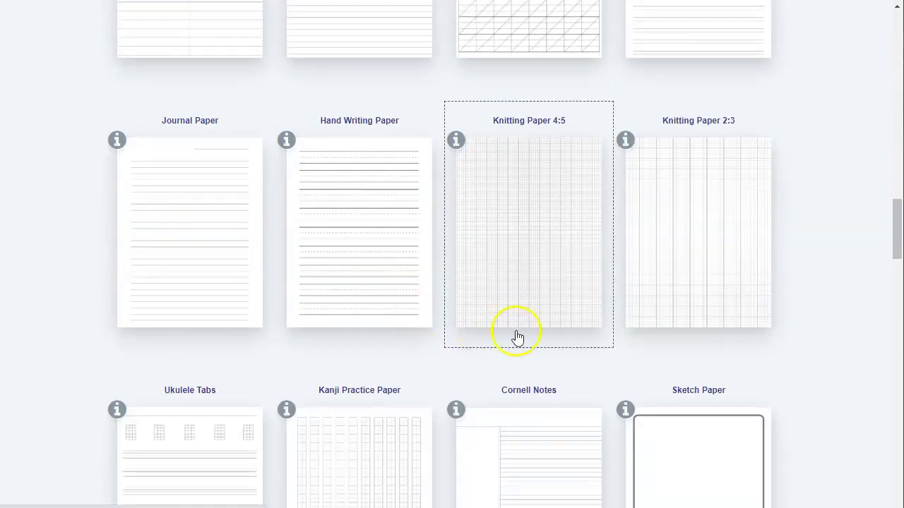
pyautogui.scroll(-3, 221, 329)
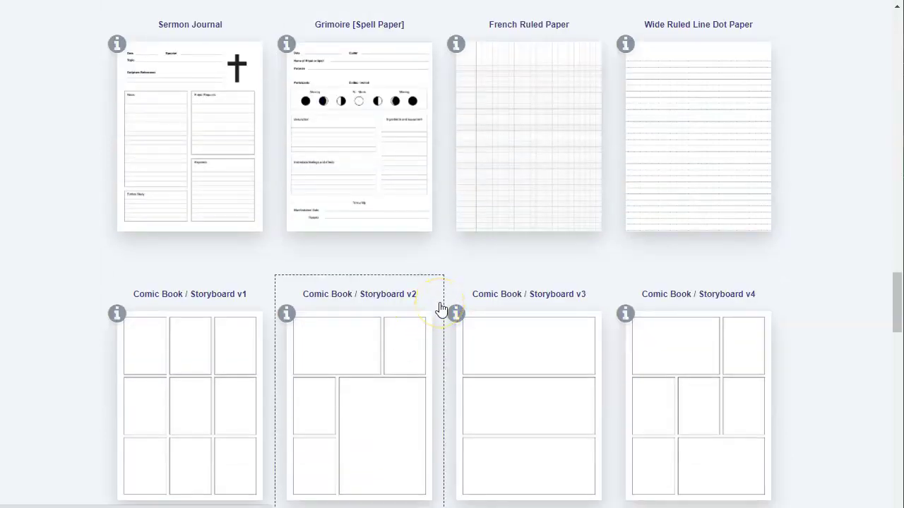
pyautogui.scroll(-2, 441, 308)
pyautogui.click(204, 229)
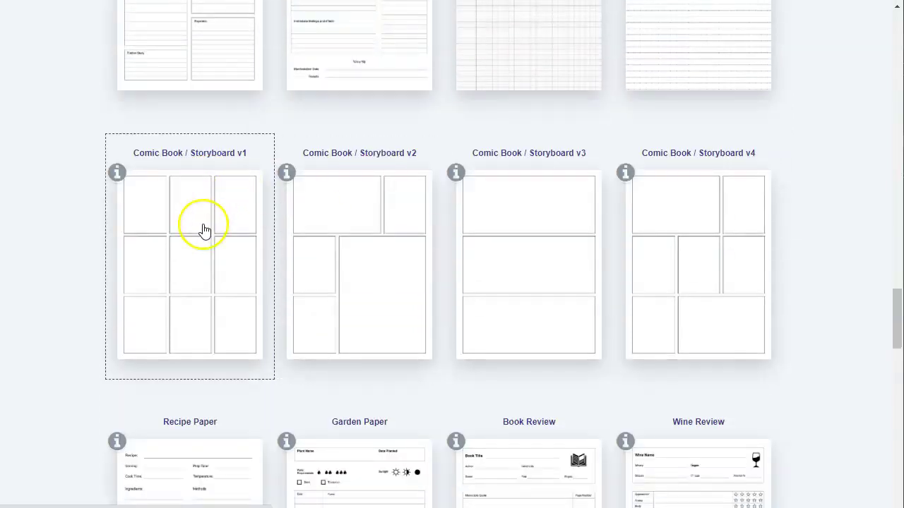
pyautogui.click(339, 250)
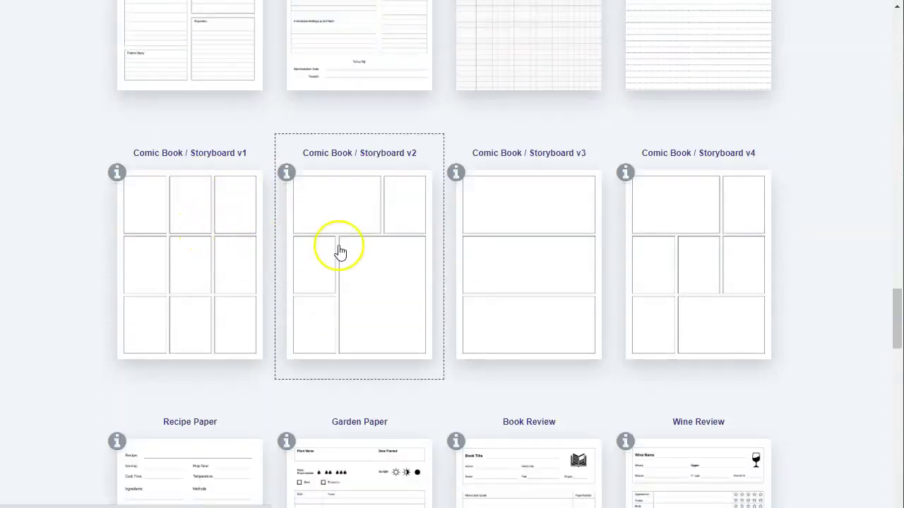
pyautogui.click(527, 250)
# Step: Scroll further down the gallery and open the Paper Games collection
pyautogui.scroll(-3, 459, 300)
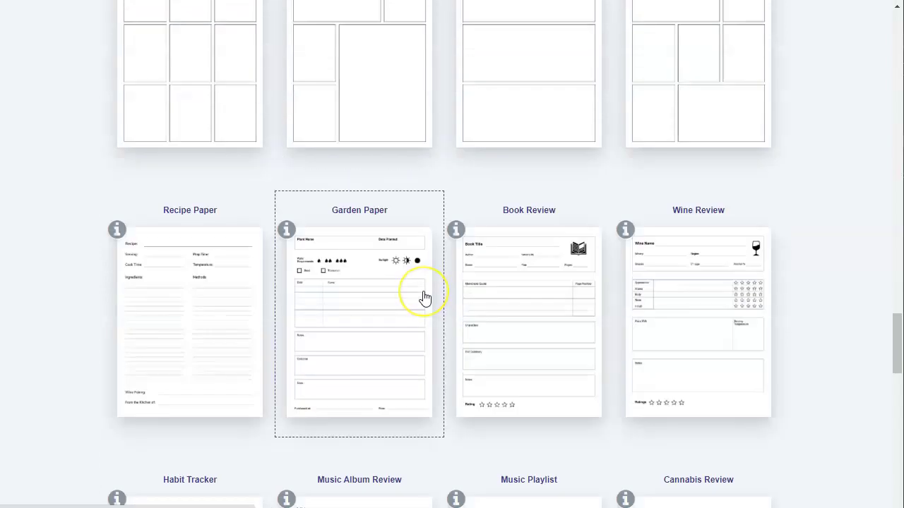
pyautogui.scroll(-2, 394, 276)
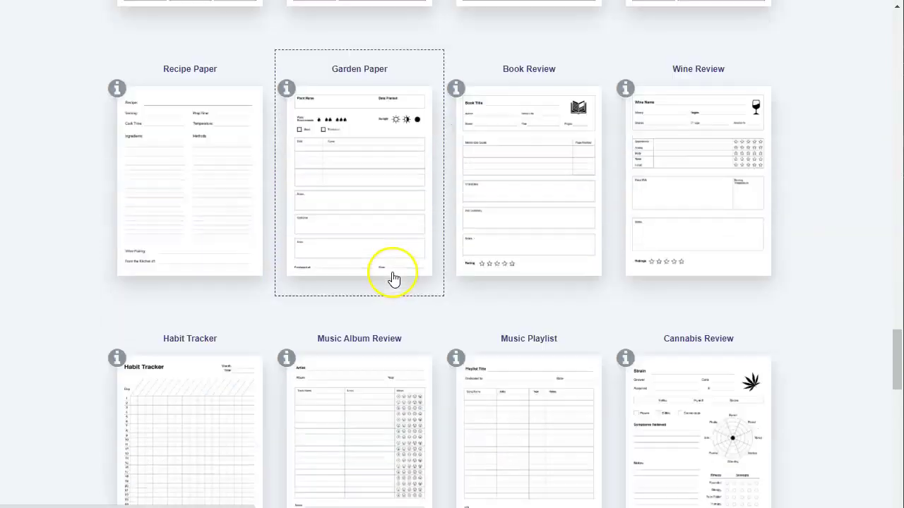
pyautogui.scroll(-7, 393, 276)
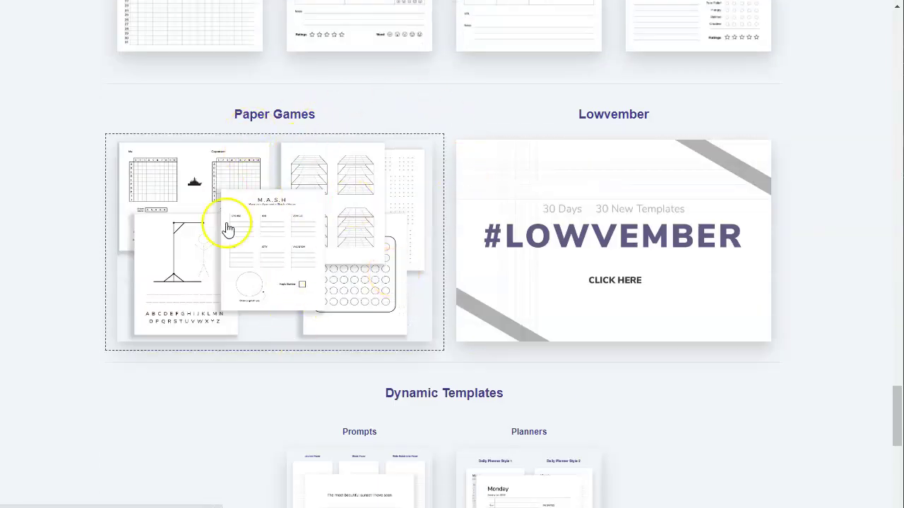
pyautogui.scroll(-1, 387, 242)
pyautogui.scroll(-3, 388, 242)
pyautogui.scroll(2, 388, 242)
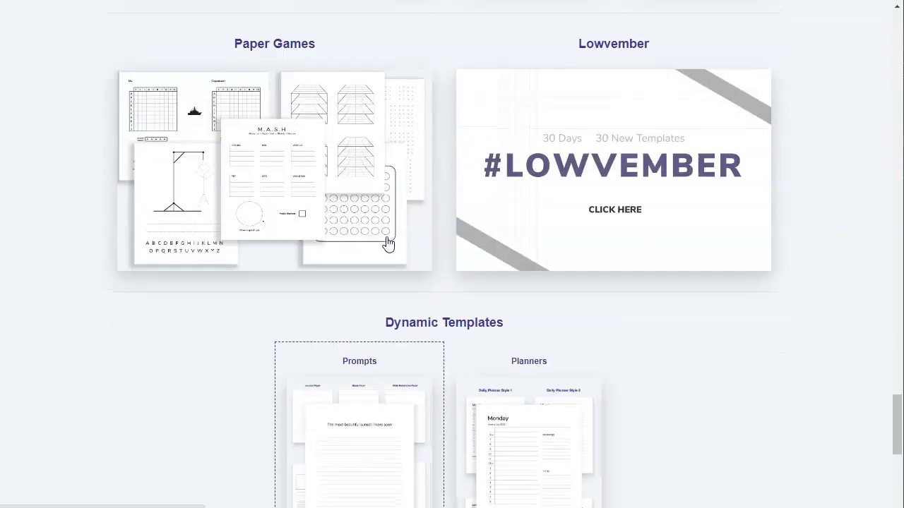
pyautogui.click(275, 177)
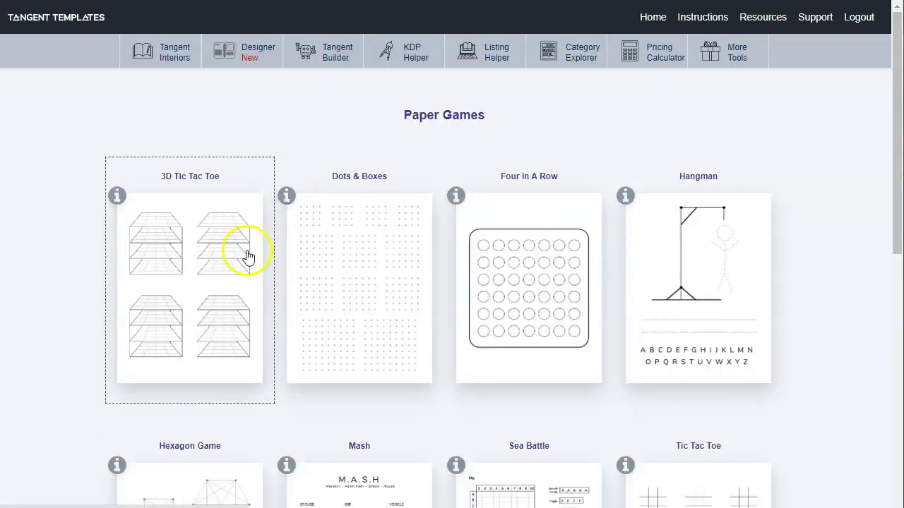
# Step: Open Sea Battle, choose the 6 x 9 trim size, set a page count and generate the PDF
pyautogui.scroll(-4, 416, 296)
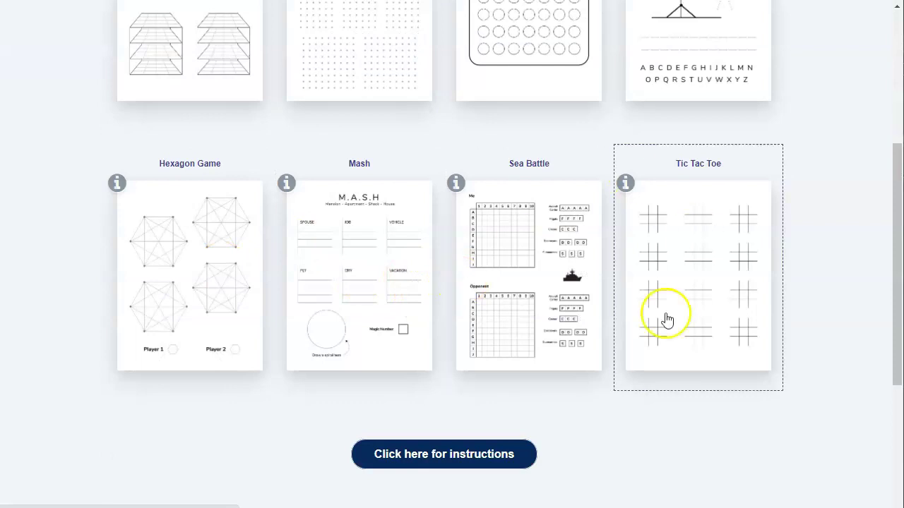
pyautogui.click(548, 250)
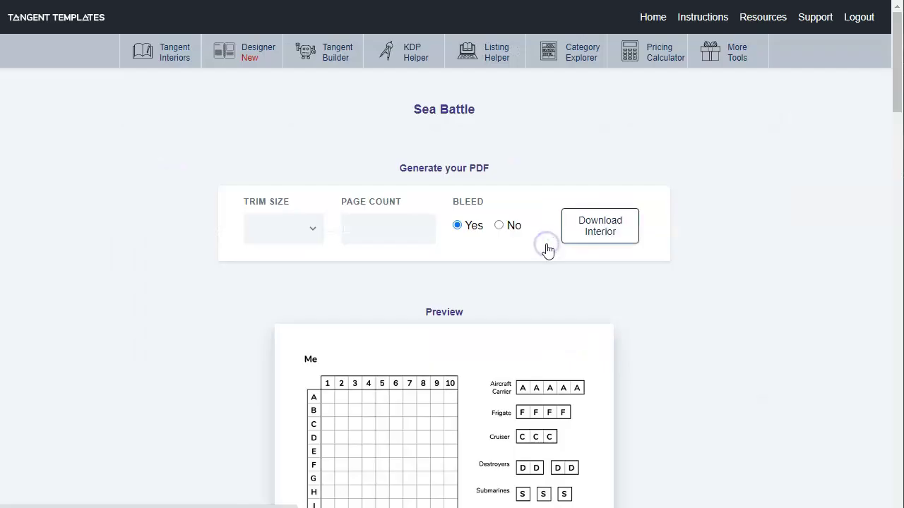
pyautogui.click(314, 230)
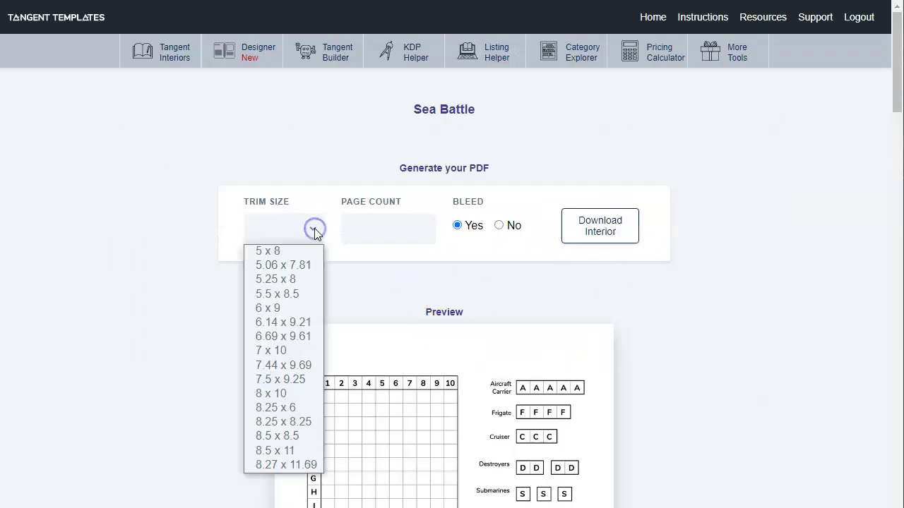
pyautogui.click(279, 308)
pyautogui.click(403, 228)
pyautogui.scroll(-1, 397, 279)
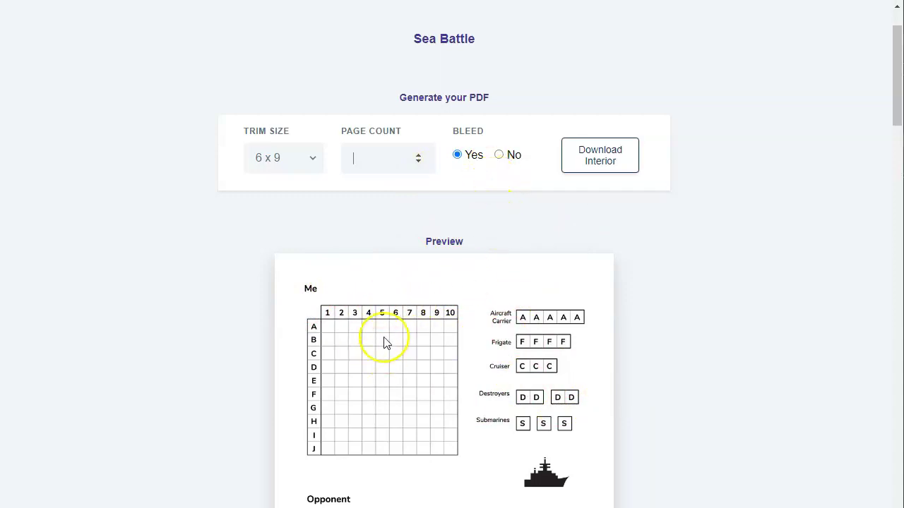
pyautogui.scroll(-3, 385, 343)
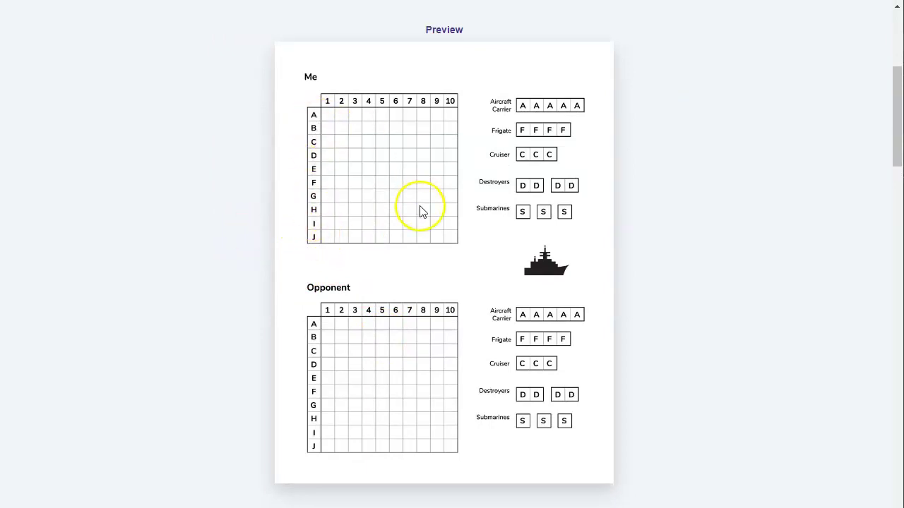
pyautogui.scroll(-5, 469, 213)
pyautogui.scroll(7, 474, 212)
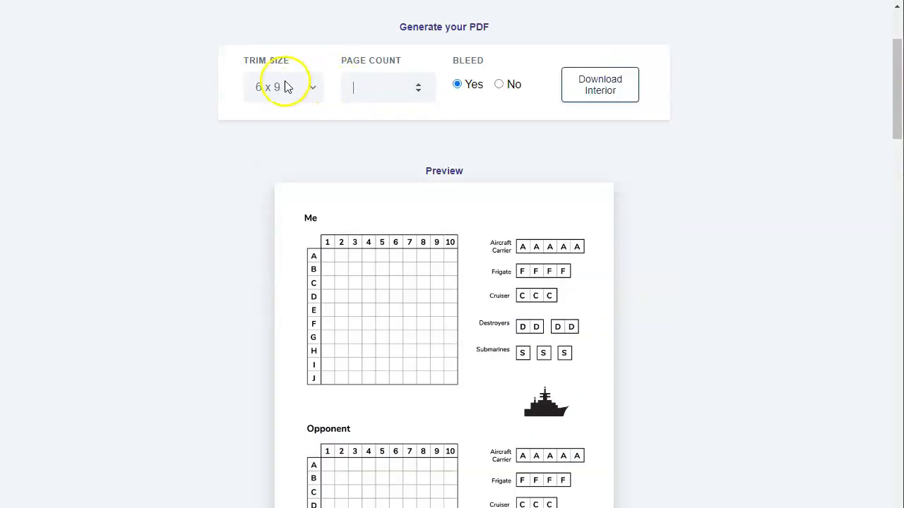
pyautogui.click(384, 81)
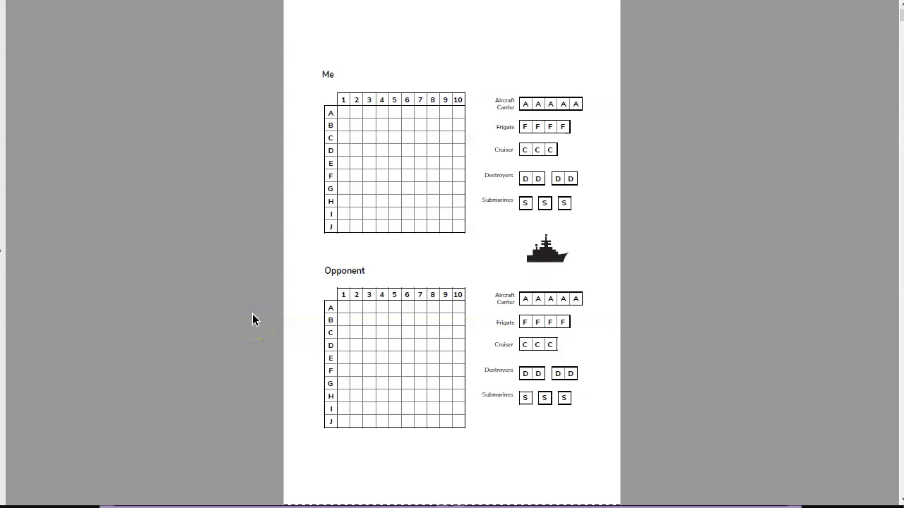
# Step: Page through the generated Sea Battle PDF's repeated Me and Opponent game pages
pyautogui.scroll(-1, 332, 318)
pyautogui.scroll(-5, 332, 315)
pyautogui.scroll(-1, 332, 315)
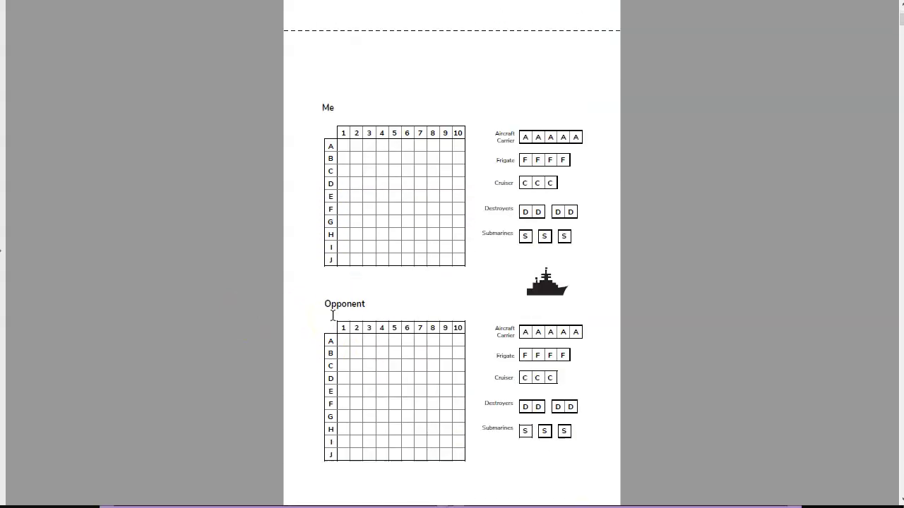
pyautogui.scroll(-1, 332, 314)
pyautogui.scroll(-1, 332, 313)
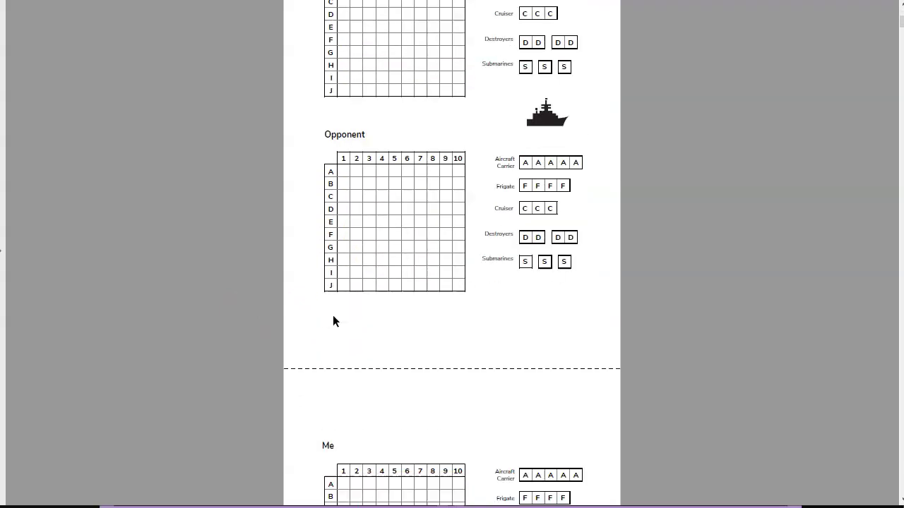
pyautogui.scroll(-1, 332, 314)
pyautogui.scroll(-1, 331, 313)
pyautogui.scroll(-1, 331, 313)
pyautogui.scroll(-1, 332, 315)
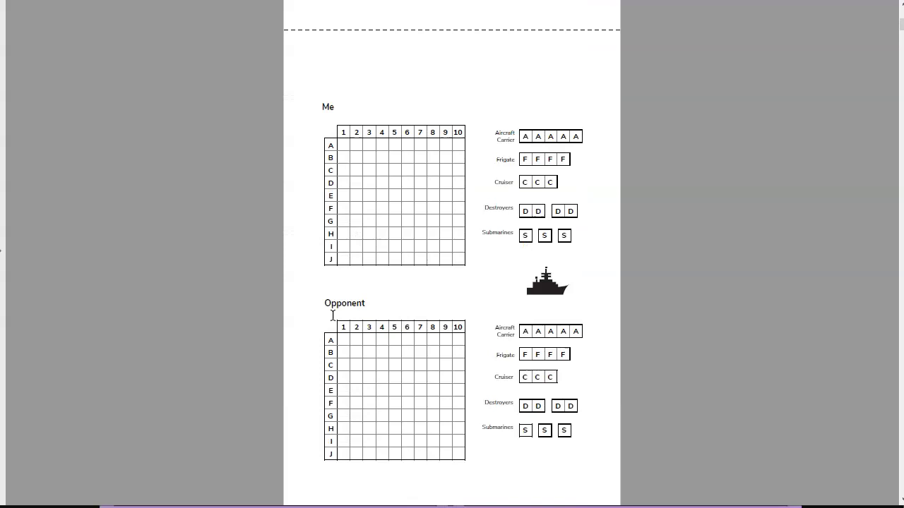
pyautogui.scroll(-1, 332, 315)
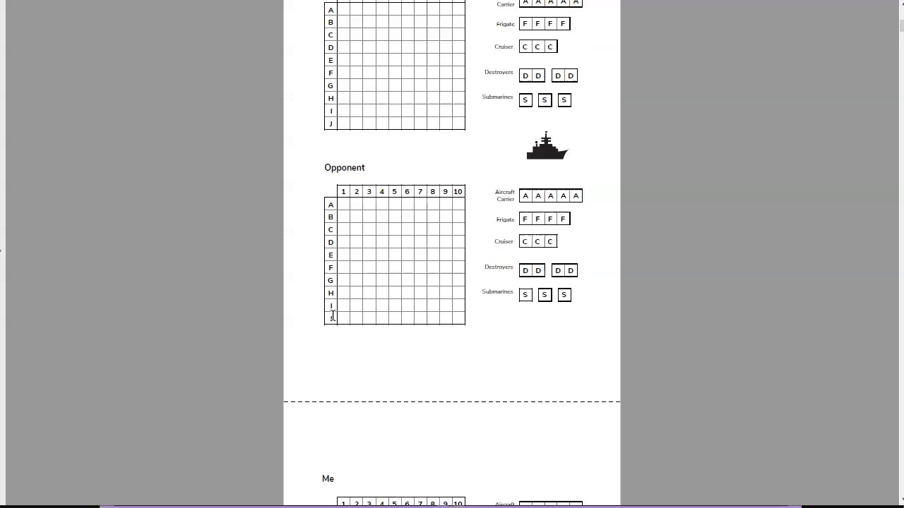
pyautogui.scroll(-1, 333, 315)
pyautogui.scroll(-2, 332, 315)
pyautogui.scroll(-1, 332, 315)
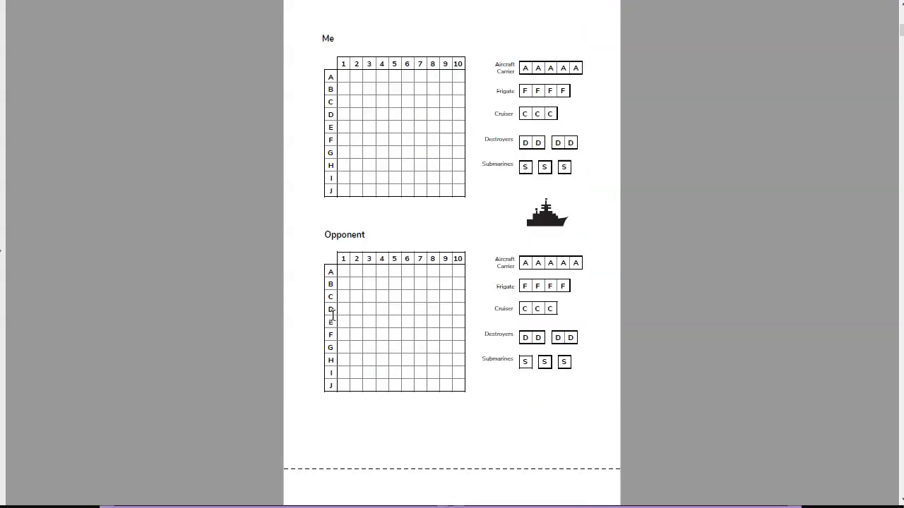
pyautogui.scroll(-2, 332, 314)
pyautogui.scroll(-1, 262, 110)
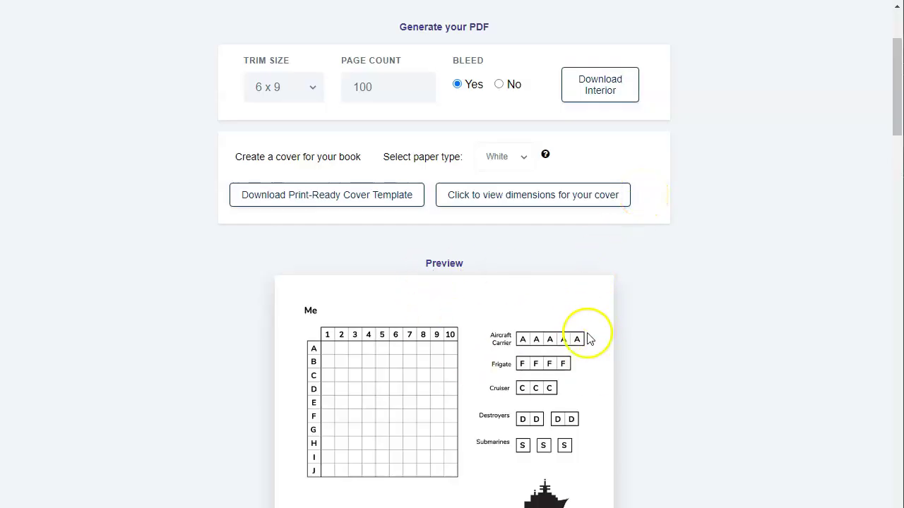
# Step: Scroll the Dots & Boxes page past its description to the Premade PDFs & Raw Files table
pyautogui.scroll(-10, 635, 353)
pyautogui.scroll(10, 666, 317)
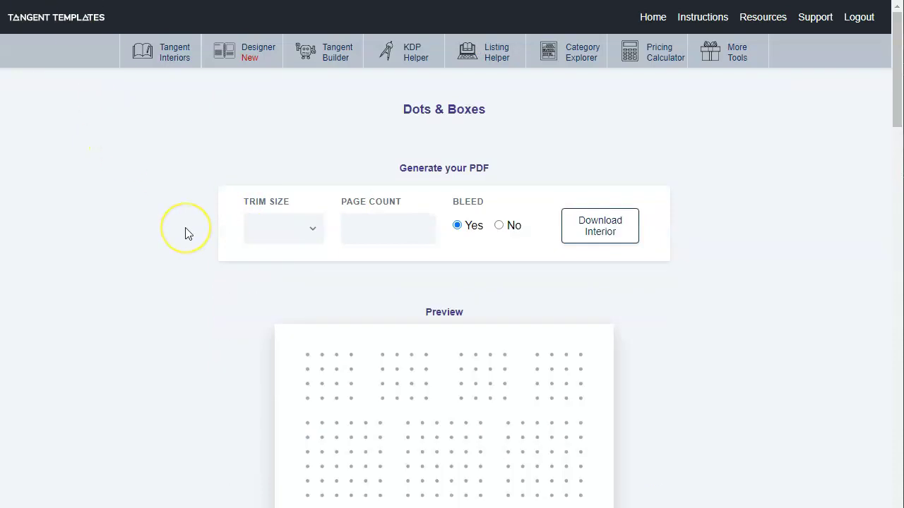
pyautogui.scroll(-3, 186, 233)
pyautogui.scroll(-2, 186, 233)
pyautogui.scroll(-5, 187, 233)
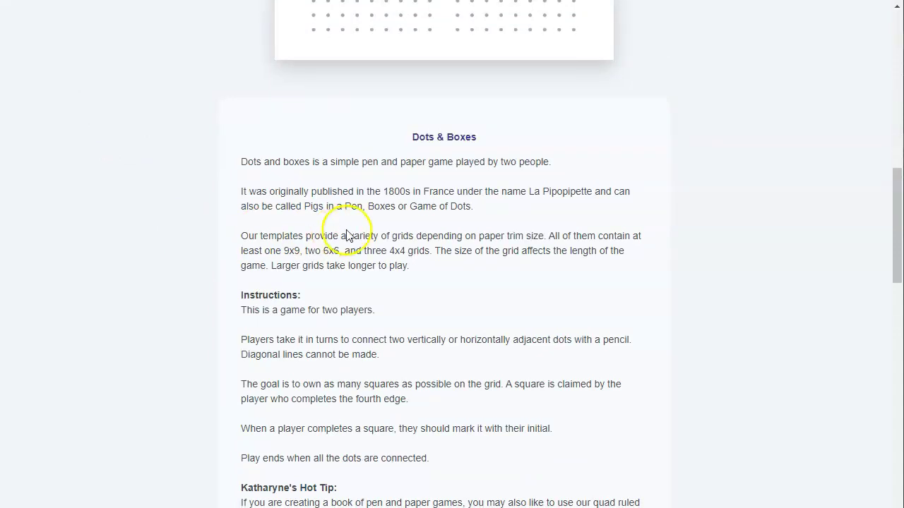
pyautogui.scroll(-3, 390, 281)
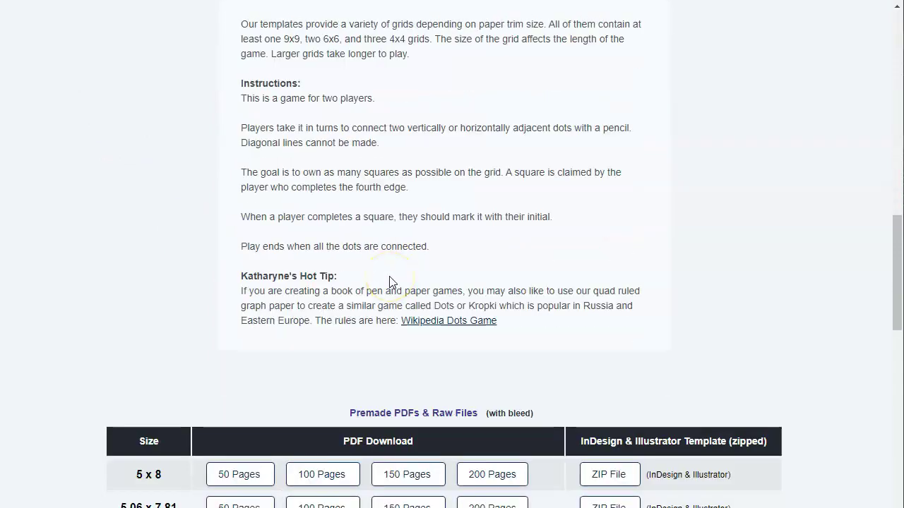
pyautogui.scroll(-2, 390, 281)
pyautogui.scroll(-2, 346, 147)
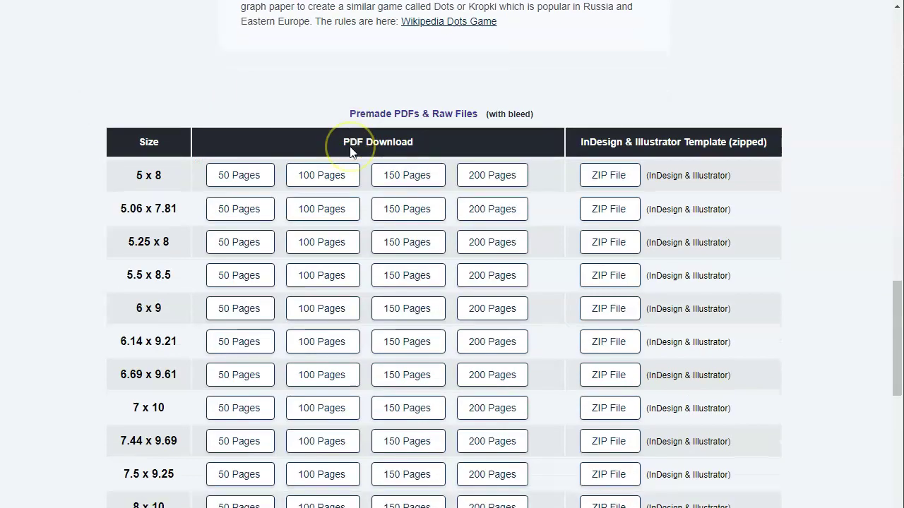
pyautogui.scroll(-1, 350, 152)
pyautogui.scroll(-1, 351, 152)
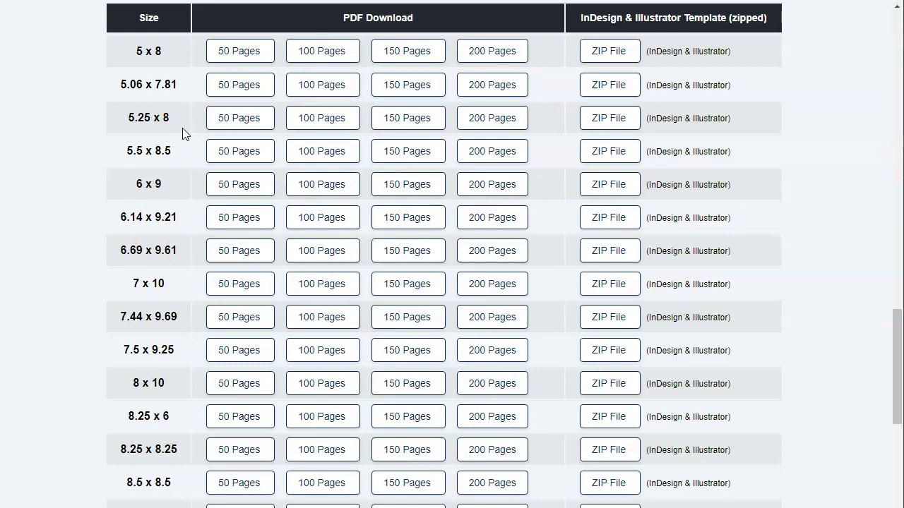
pyautogui.scroll(6, 183, 128)
pyautogui.scroll(-1, 238, 191)
pyautogui.scroll(-5, 238, 192)
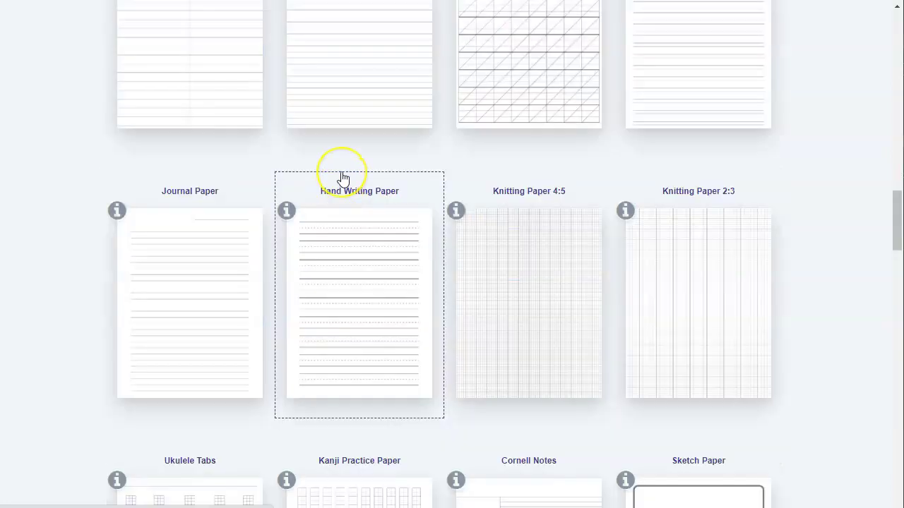
# Step: Open the College Ruled Line Paper template and review its trim sizes and PDF generator
pyautogui.scroll(-5, 339, 177)
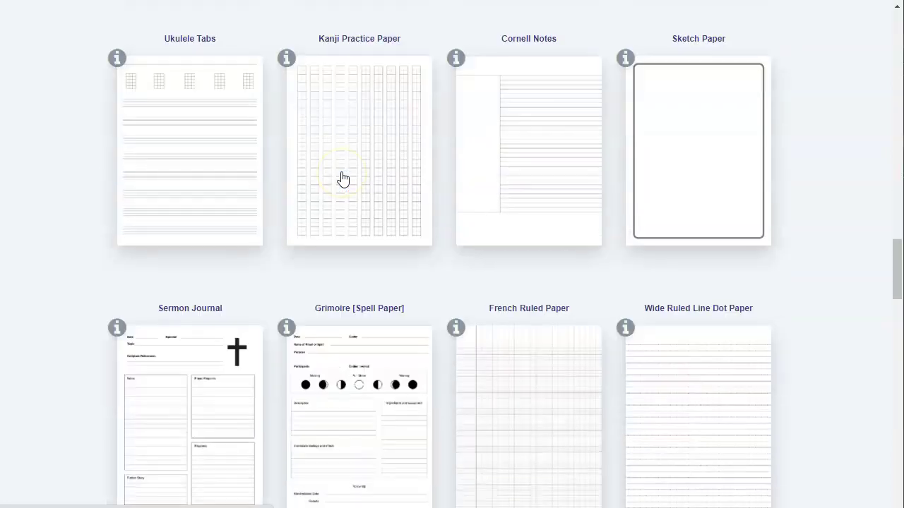
pyautogui.scroll(-4, 342, 179)
pyautogui.scroll(-3, 343, 179)
pyautogui.scroll(-2, 342, 179)
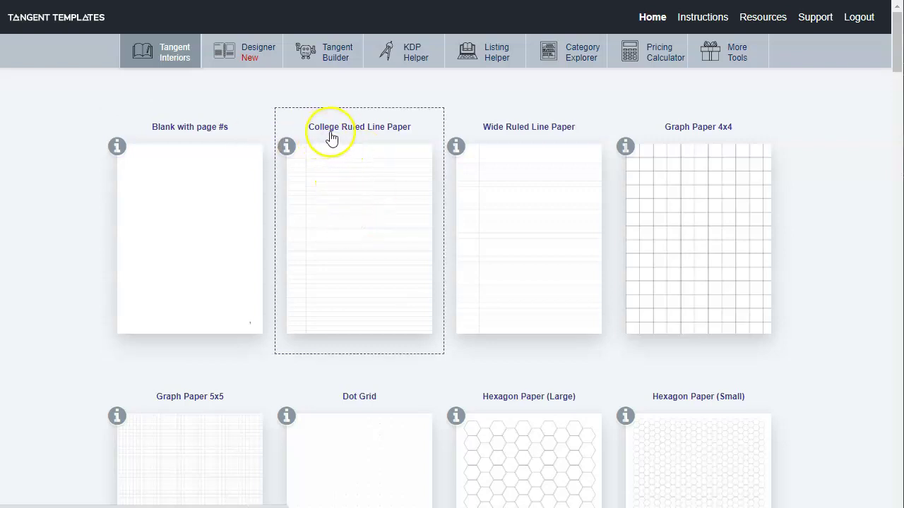
pyautogui.click(370, 226)
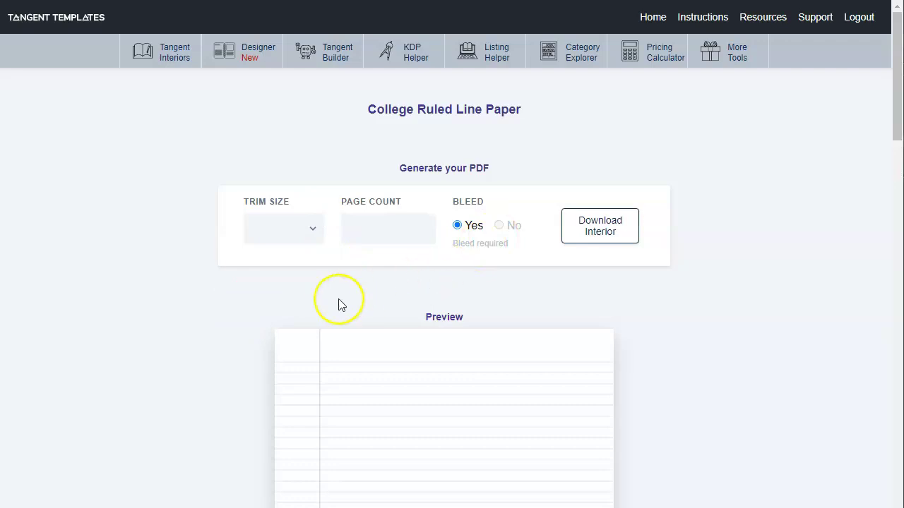
pyautogui.click(311, 233)
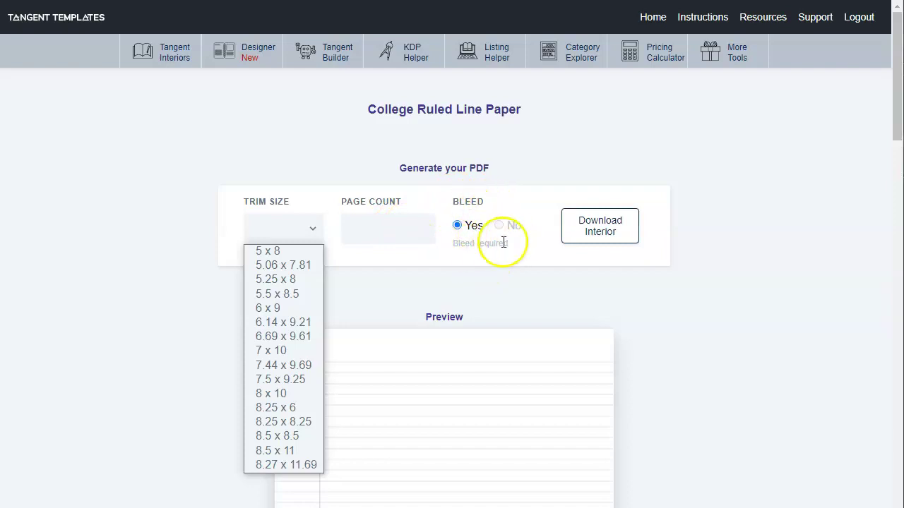
pyautogui.scroll(-10, 249, 321)
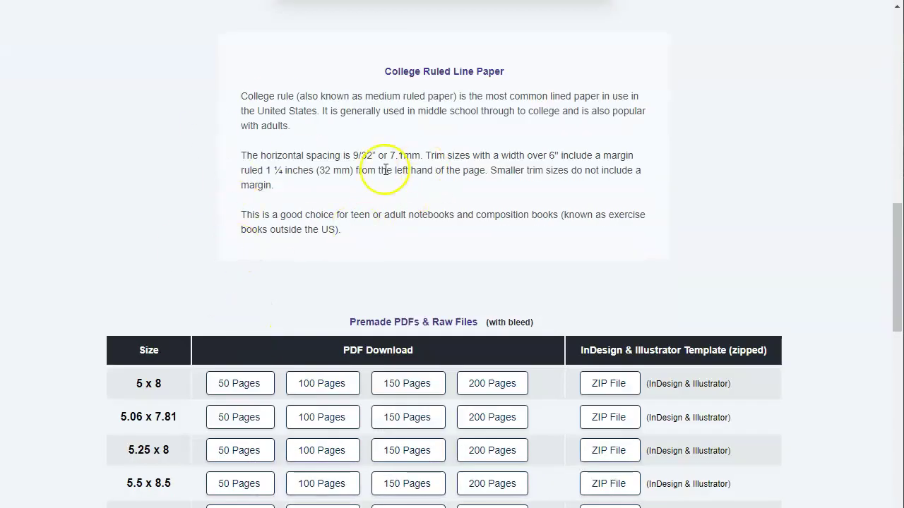
pyautogui.scroll(-4, 591, 242)
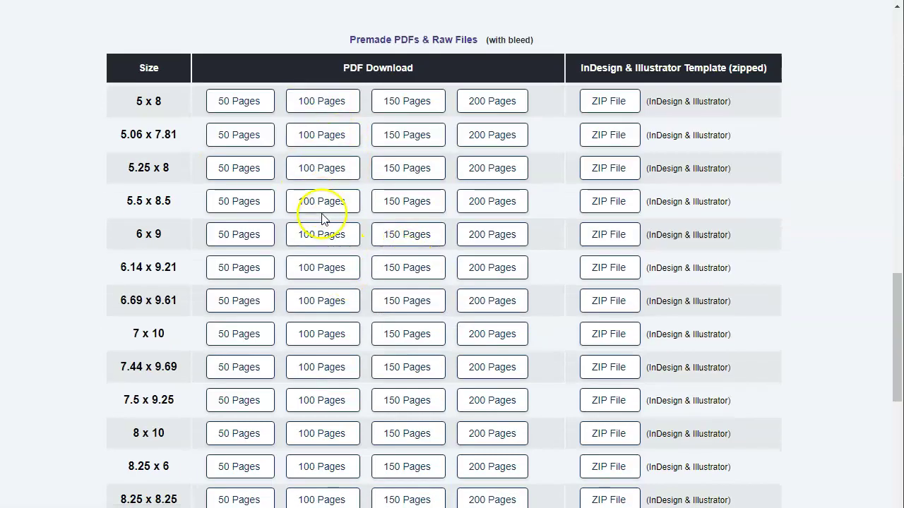
pyautogui.scroll(15, 389, 174)
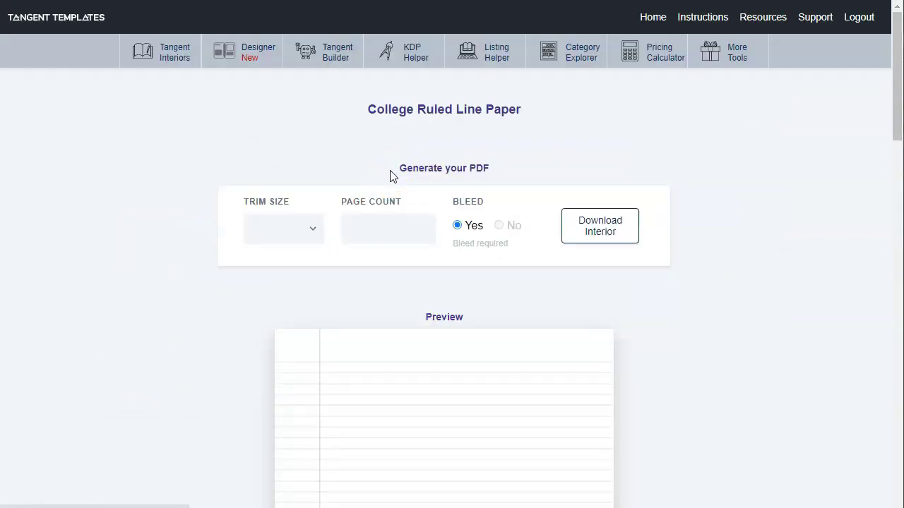
# Step: Start a new 8.5 x 11 bleed Interior Designer project and put 'my own text' on page one
pyautogui.click(246, 48)
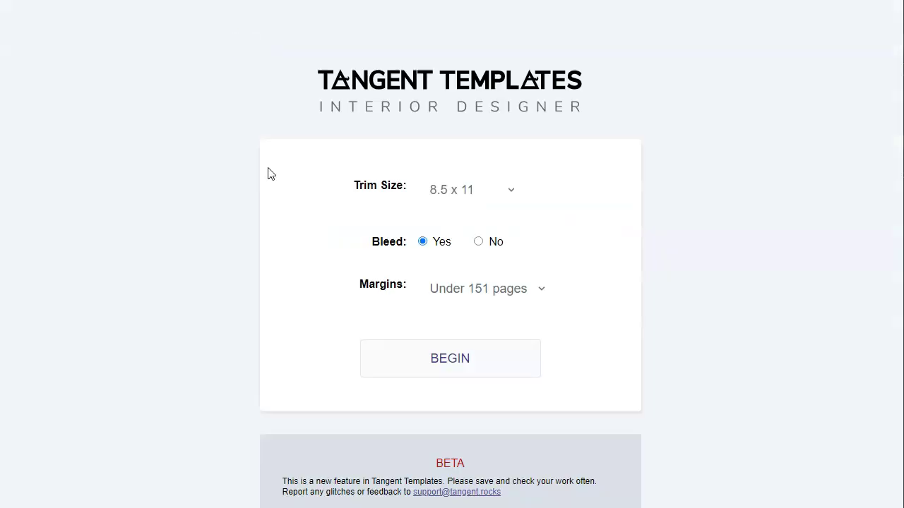
pyautogui.click(468, 368)
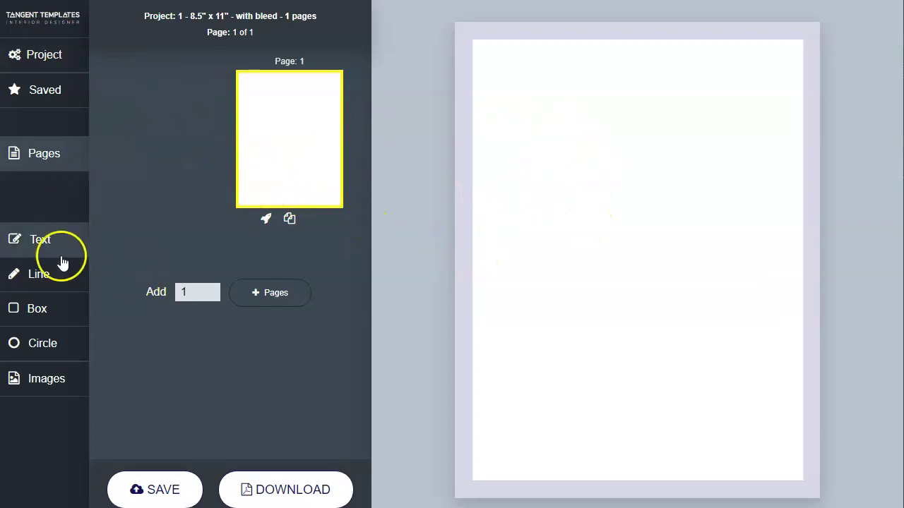
pyautogui.click(41, 240)
pyautogui.write('my own text')
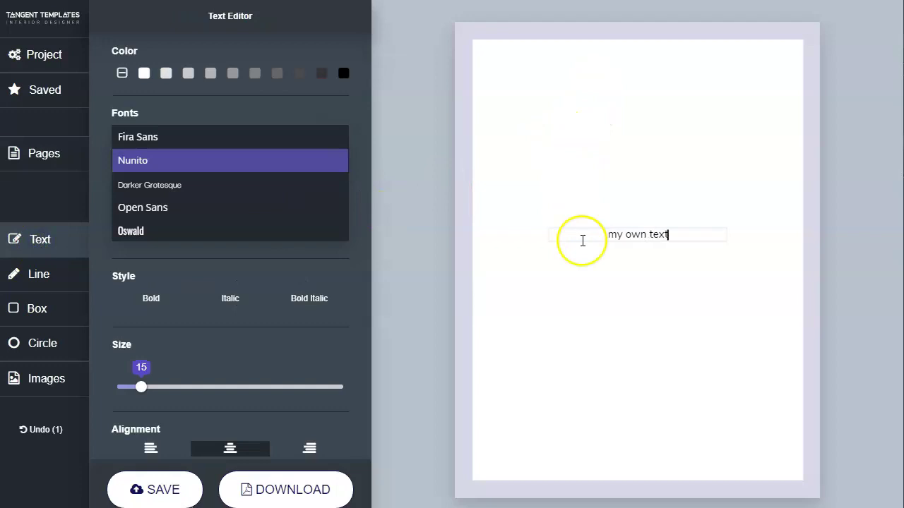
pyautogui.click(576, 279)
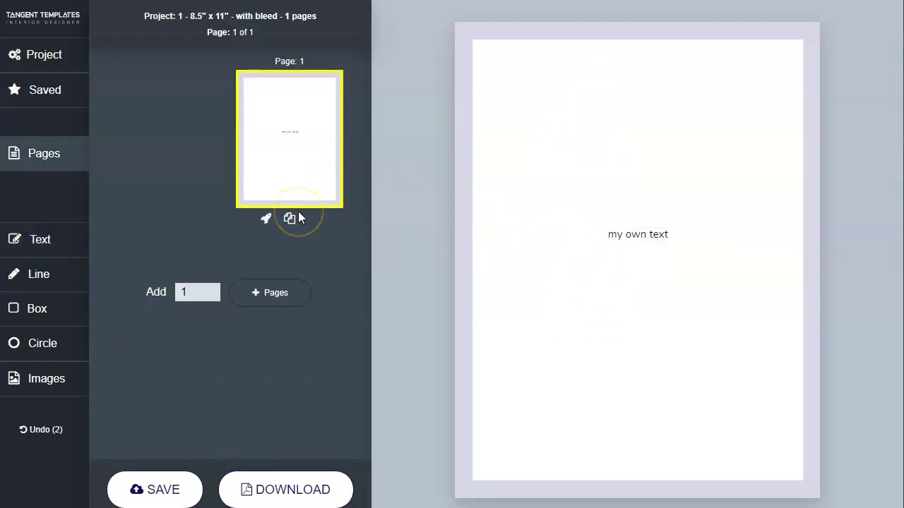
# Step: Add a second page built from the copyright-notice preset template
pyautogui.click(268, 295)
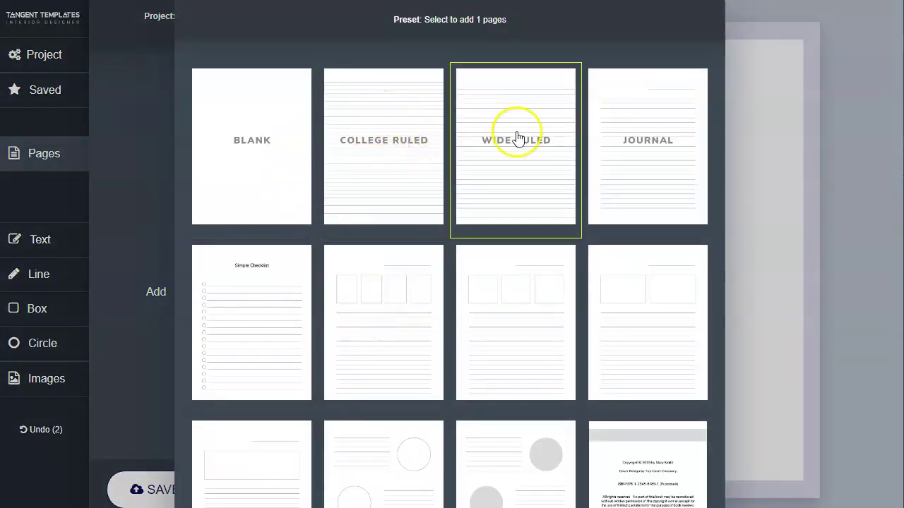
pyautogui.scroll(-3, 518, 243)
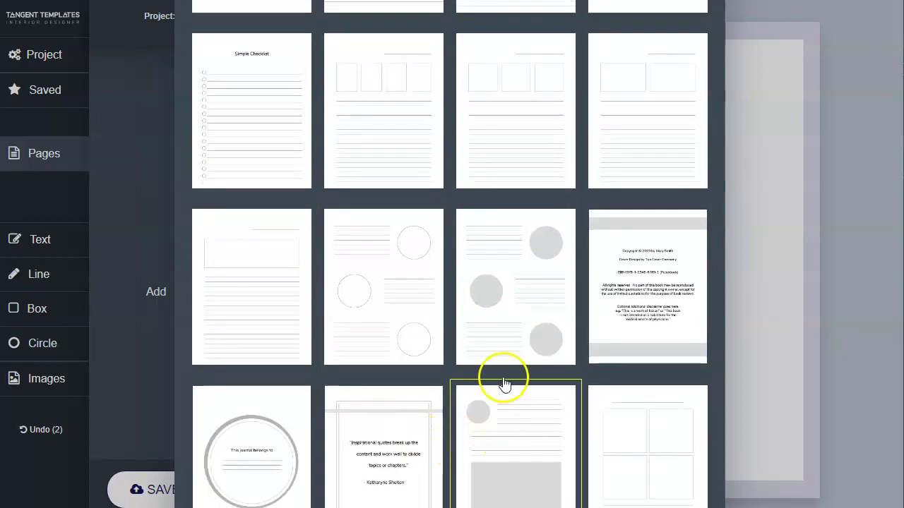
pyautogui.click(661, 297)
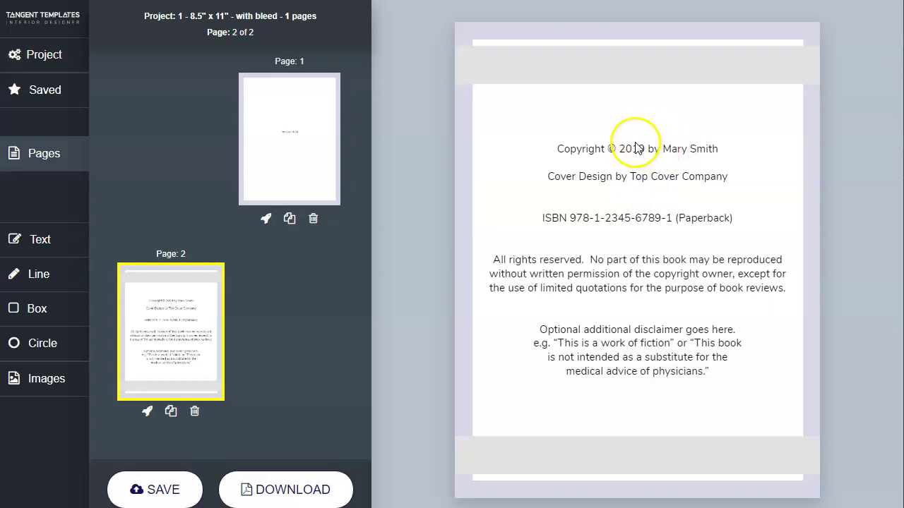
pyautogui.scroll(-1, 259, 395)
pyautogui.write('4')
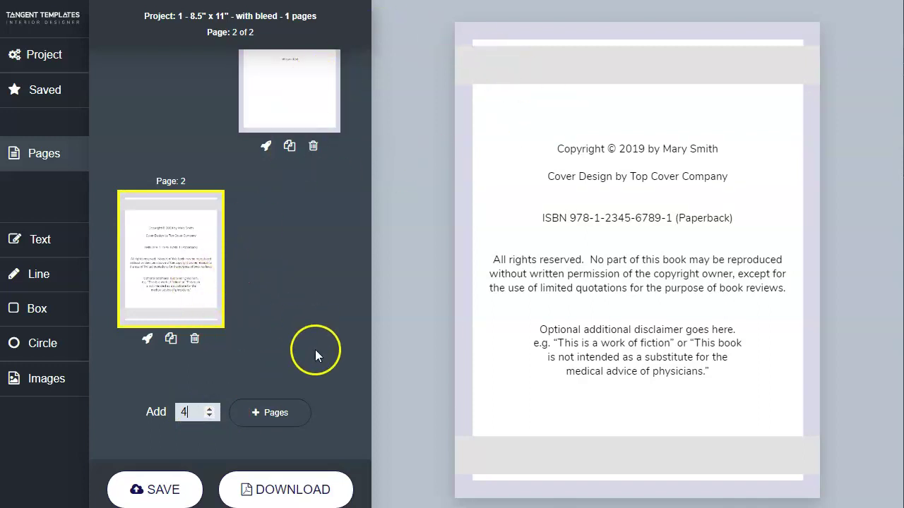
# Step: Add seven College Ruled pages after the copyright page, making nine pages
pyautogui.click(209, 409)
pyautogui.click(208, 409)
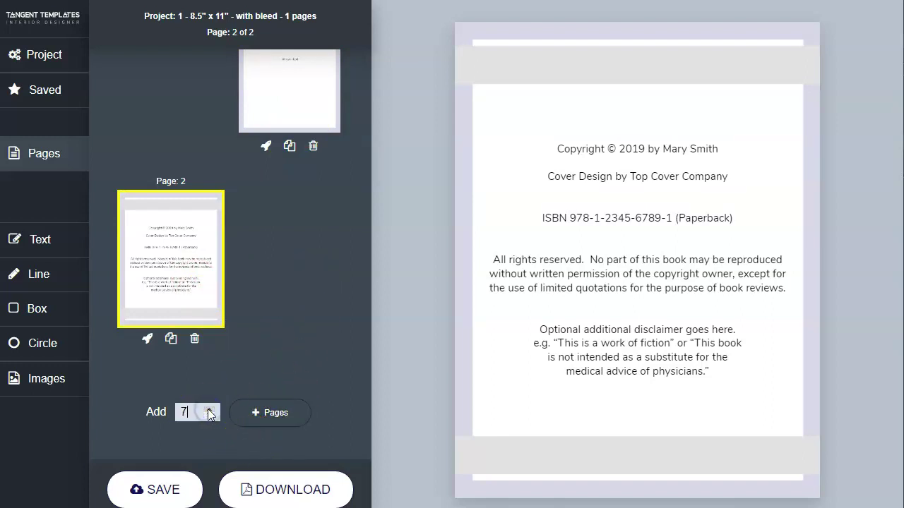
pyautogui.click(270, 414)
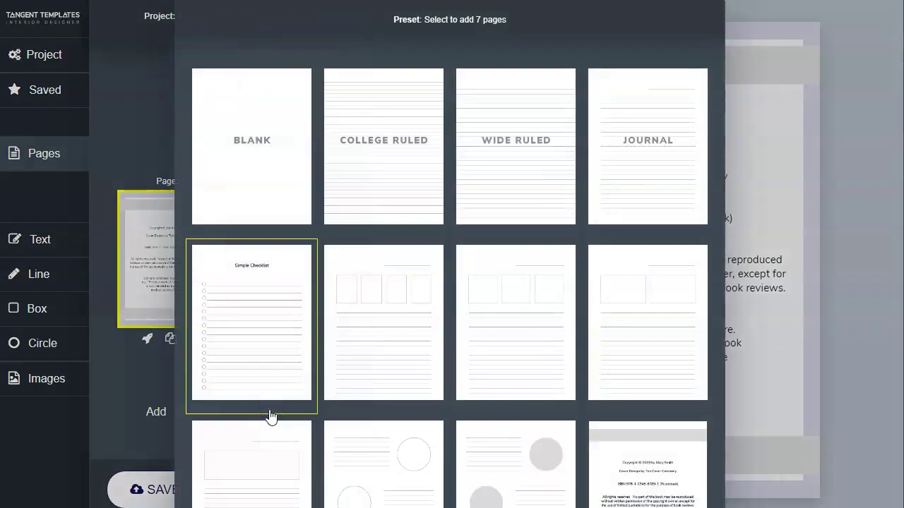
pyautogui.click(385, 200)
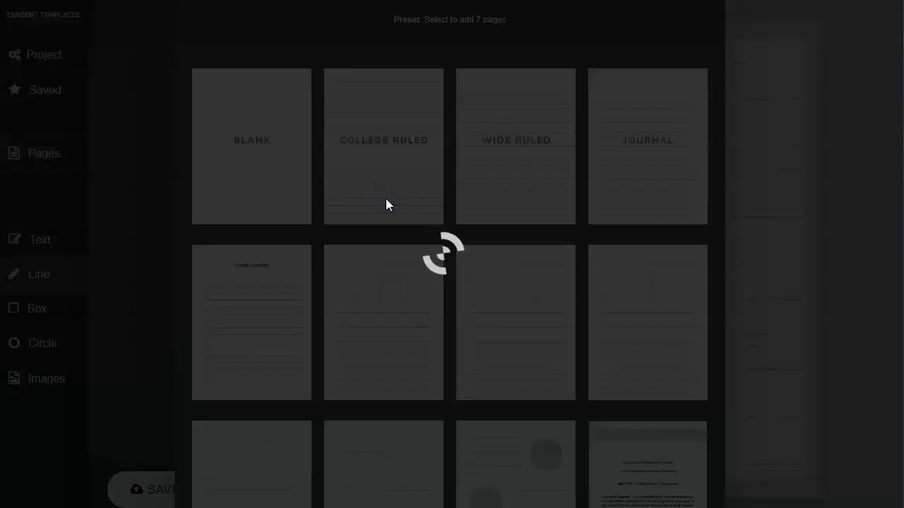
pyautogui.scroll(-3, 344, 342)
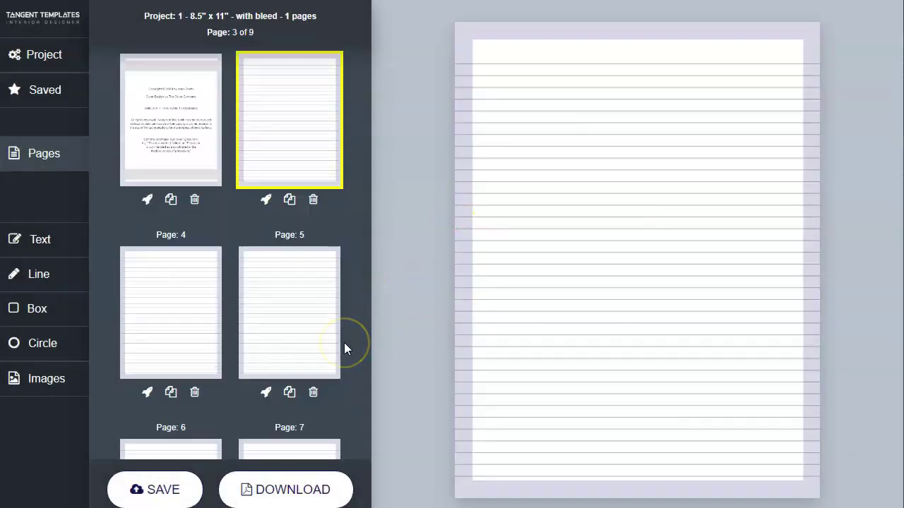
pyautogui.scroll(-1, 344, 342)
pyautogui.scroll(-5, 344, 343)
pyautogui.click(228, 388)
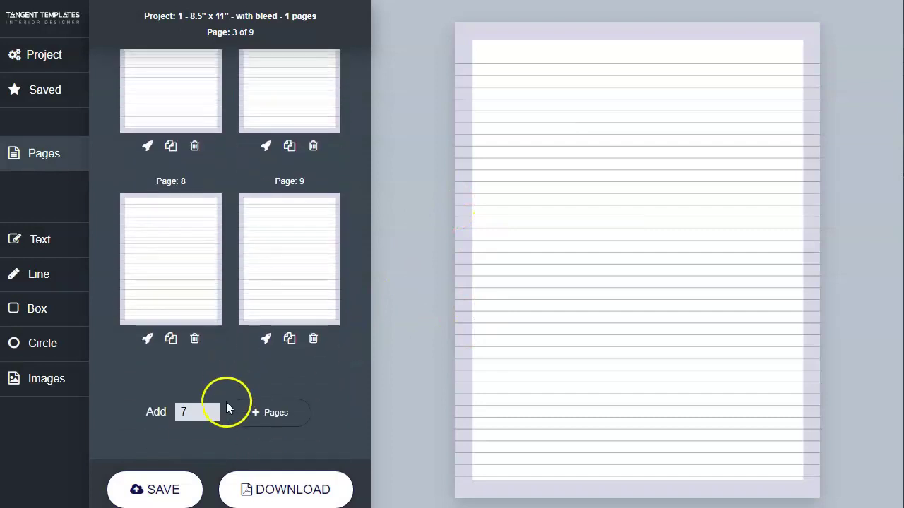
# Step: Set the Add count back to 1 and bring up the page preset gallery
pyautogui.click(191, 413)
pyautogui.click(270, 412)
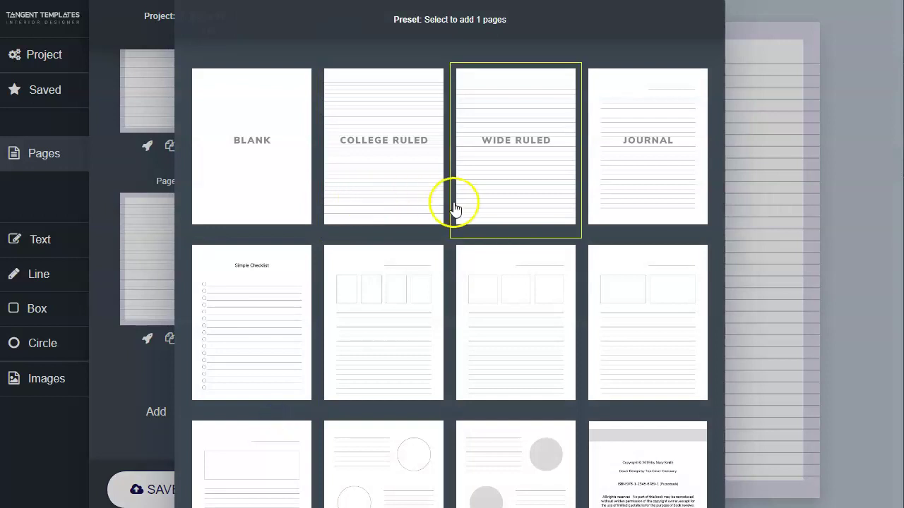
pyautogui.scroll(-2, 455, 208)
pyautogui.scroll(-2, 455, 209)
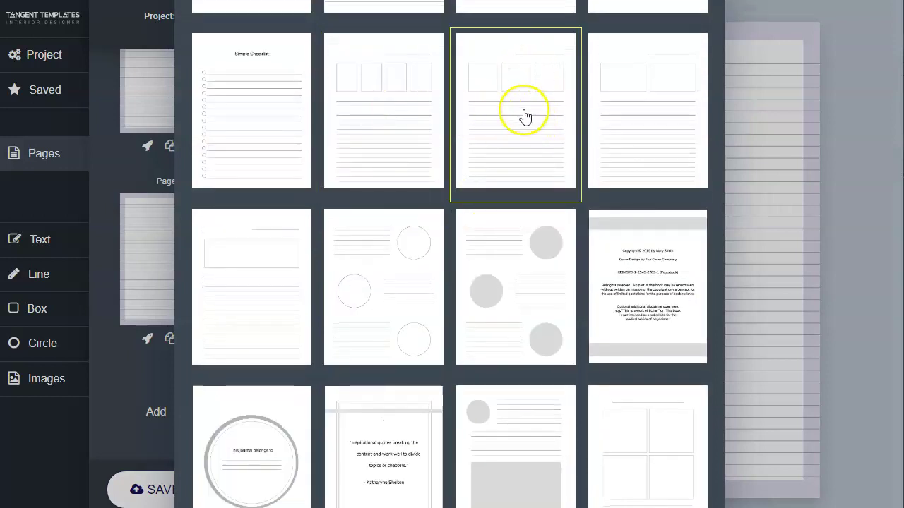
# Step: Add a tenth page using the four-box sketch preset
pyautogui.scroll(-1, 521, 212)
pyautogui.click(615, 424)
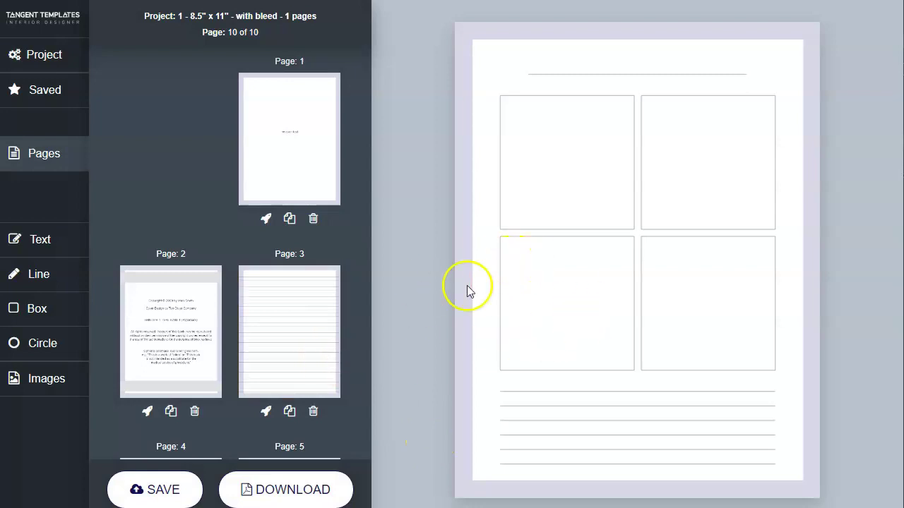
pyautogui.scroll(-4, 300, 338)
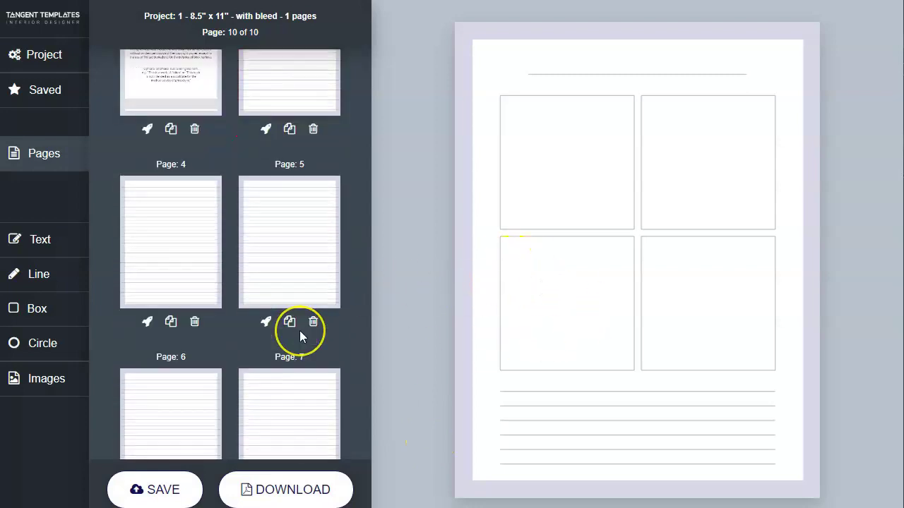
pyautogui.scroll(-5, 299, 330)
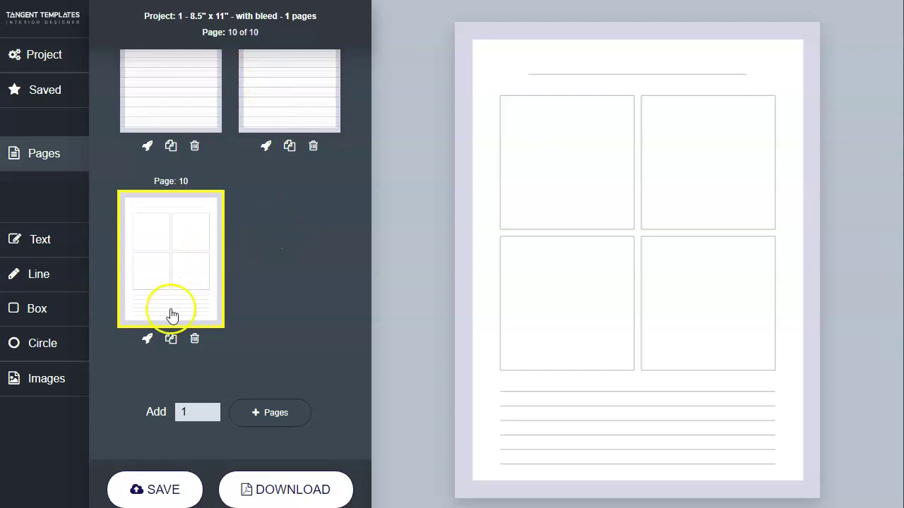
# Step: Move the new four-box page up to become page 8 among the college-ruled pages
pyautogui.scroll(2, 173, 315)
pyautogui.moveTo(161, 403)
pyautogui.mouseDown()
pyautogui.moveTo(187, 151)
pyautogui.moveTo(183, 164)
pyautogui.mouseUp()
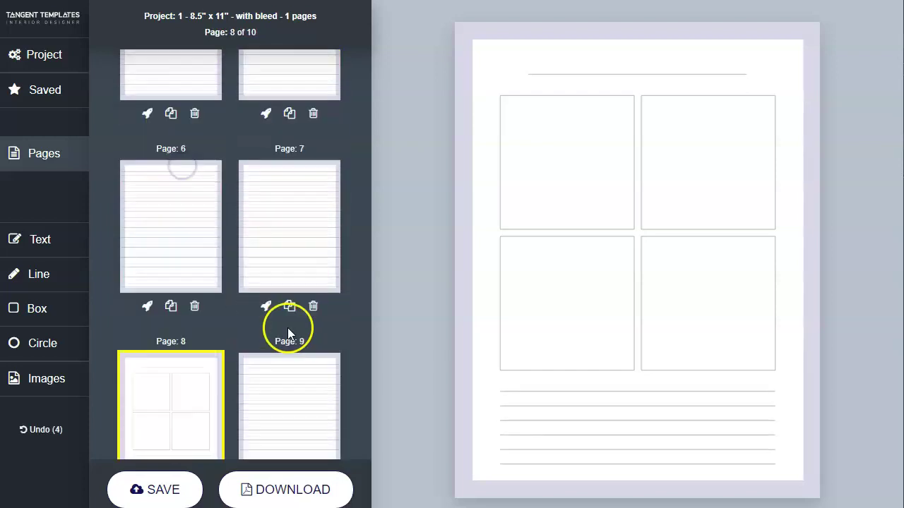
pyautogui.scroll(-5, 141, 340)
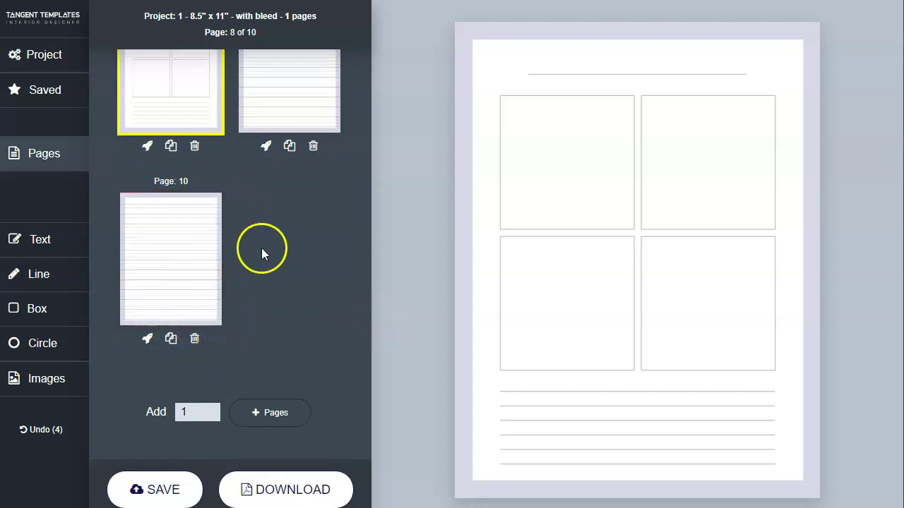
pyautogui.scroll(3, 261, 249)
pyautogui.scroll(5, 262, 254)
pyautogui.scroll(3, 262, 254)
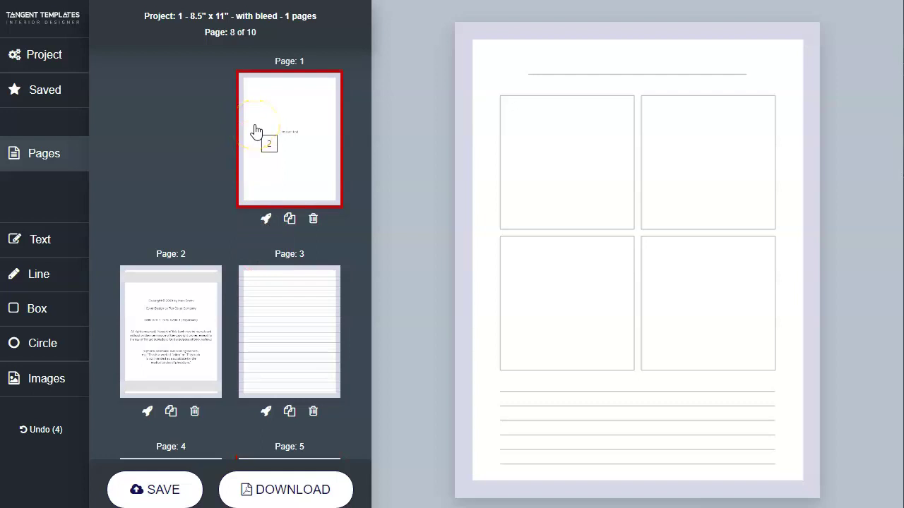
pyautogui.moveTo(257, 132); pyautogui.dragTo(98, 209)
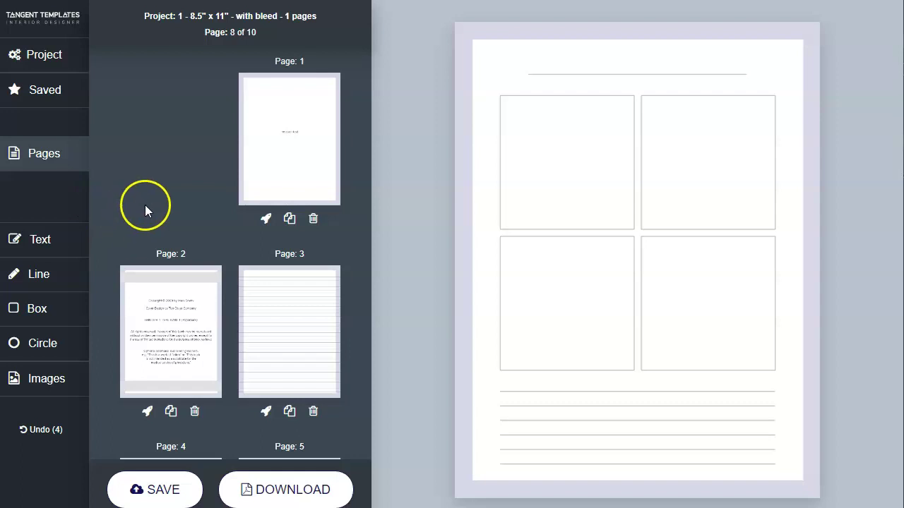
pyautogui.scroll(-10, 150, 227)
pyautogui.scroll(10, 151, 228)
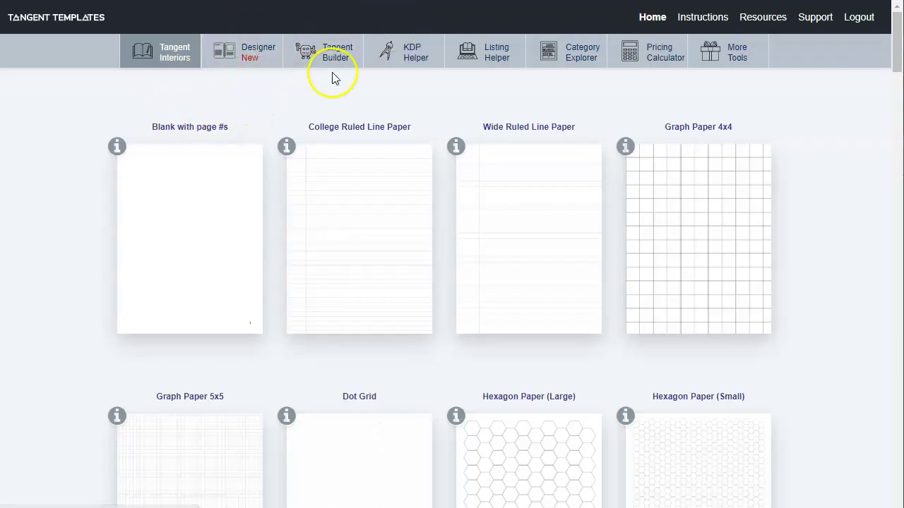
# Step: Open the KDP Helper, preset to 8.5 x 11 trim, 24 pages, white paper, no bleed
pyautogui.click(329, 44)
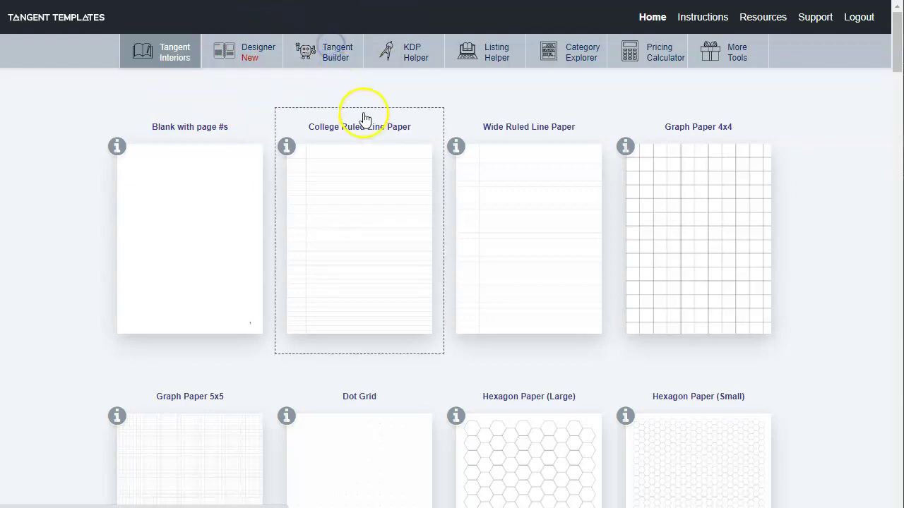
pyautogui.click(327, 53)
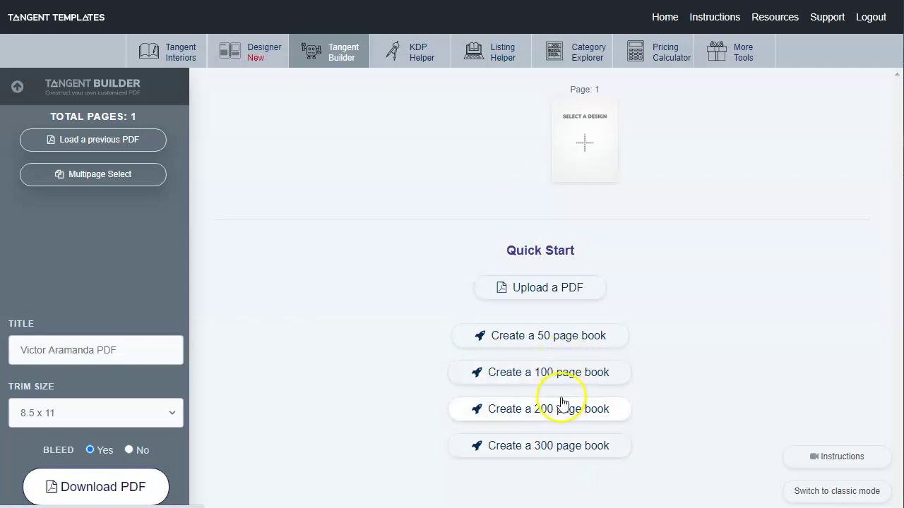
pyautogui.click(422, 60)
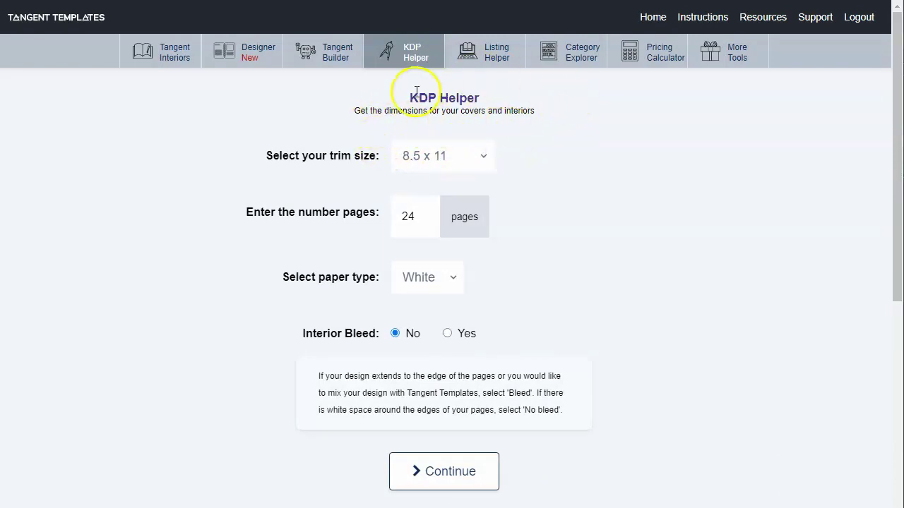
# Step: Look over the KDP Helper form, then switch to the Listing Helper page
pyautogui.scroll(-3, 343, 398)
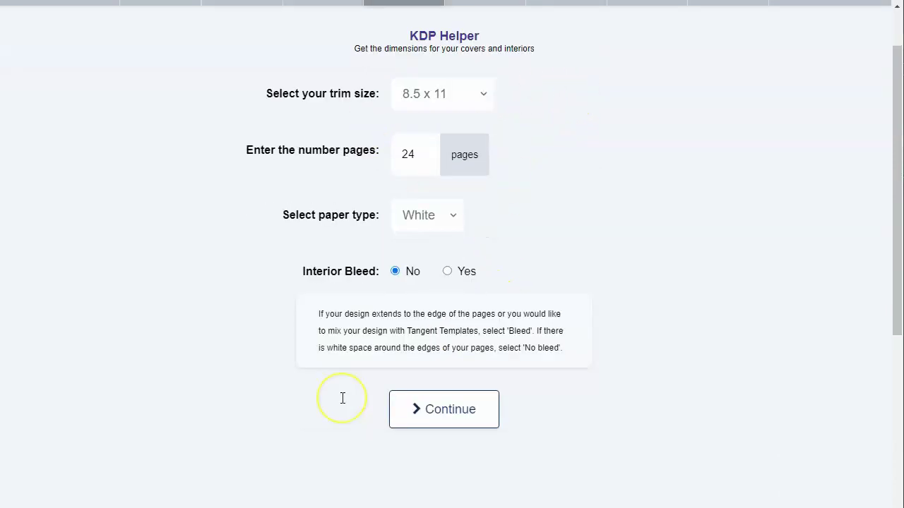
pyautogui.scroll(3, 341, 401)
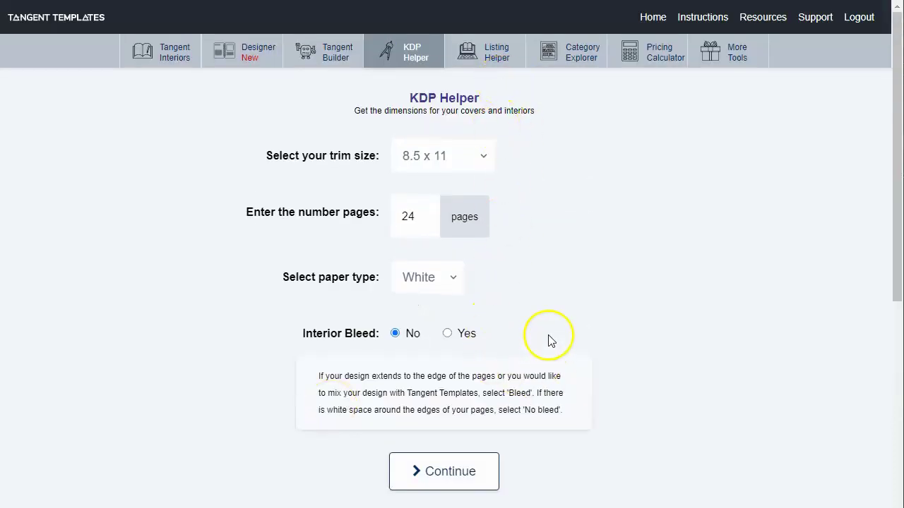
pyautogui.click(474, 59)
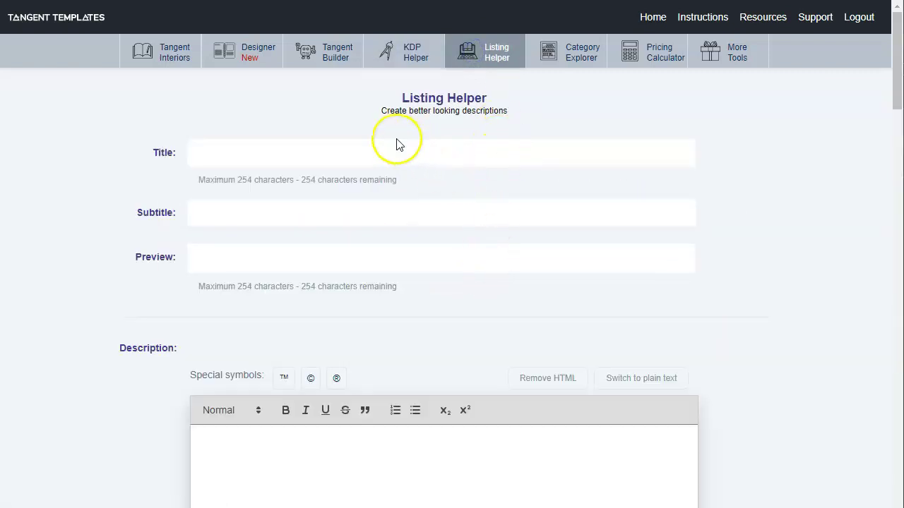
pyautogui.click(343, 145)
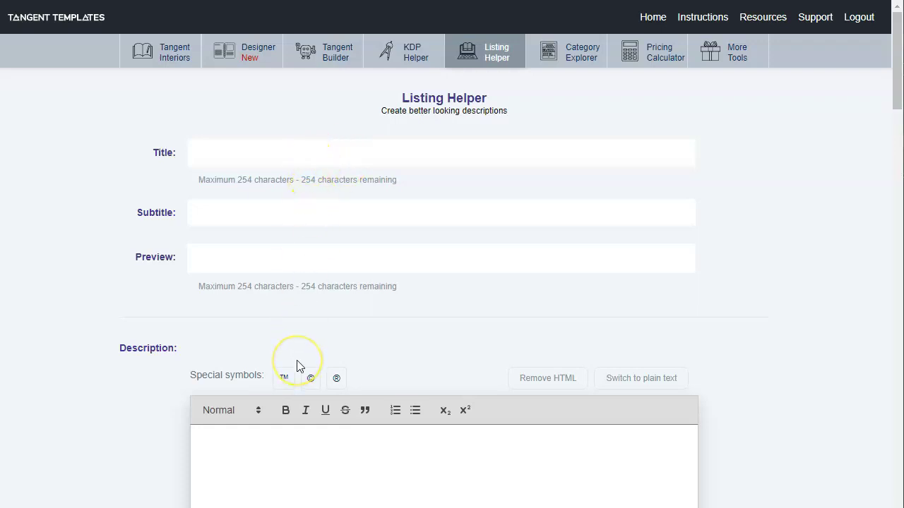
pyautogui.scroll(-2, 297, 366)
pyautogui.scroll(-2, 296, 366)
pyautogui.scroll(-2, 297, 366)
pyautogui.scroll(-1, 296, 366)
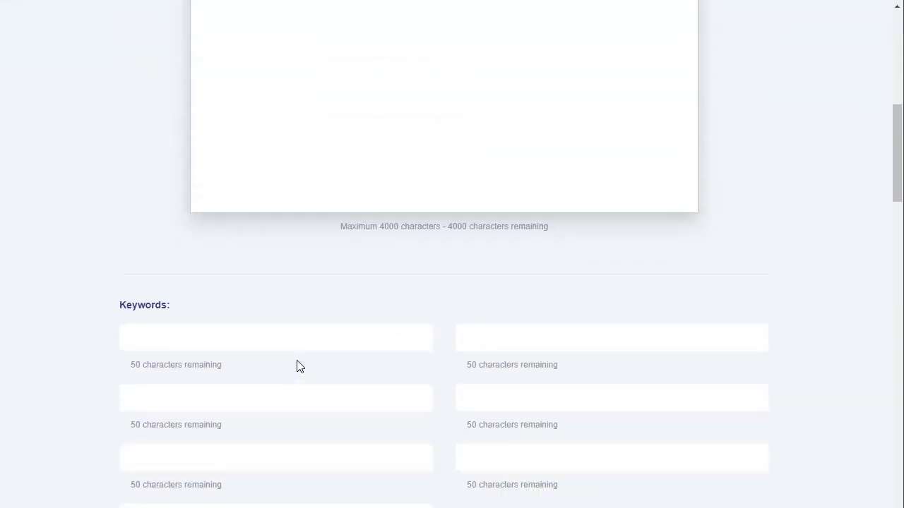
pyautogui.scroll(7, 297, 366)
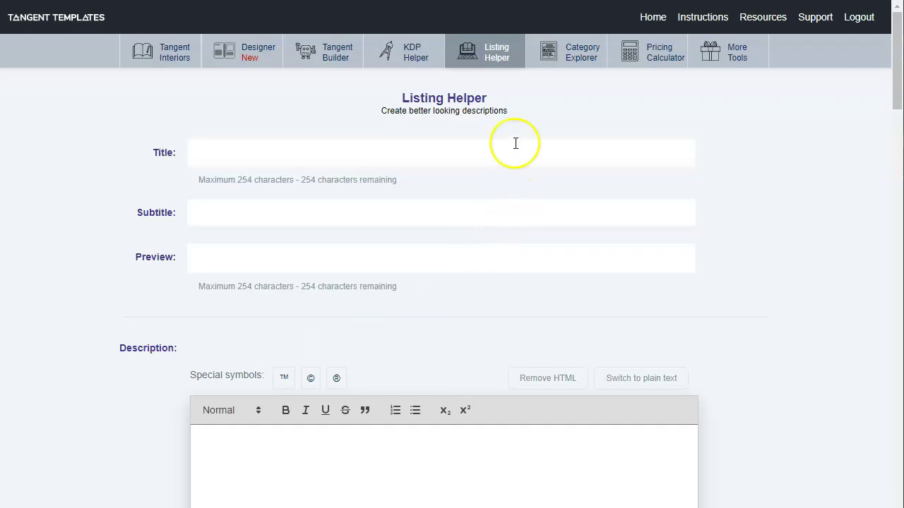
# Step: Visit the Category Explorer, then open the Pricing Calculator with black ink and 100 pages
pyautogui.click(568, 53)
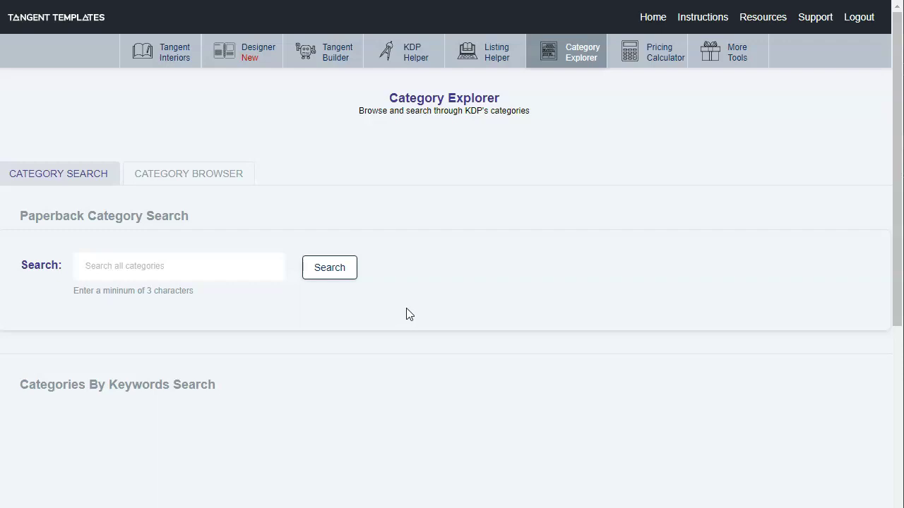
pyautogui.click(655, 55)
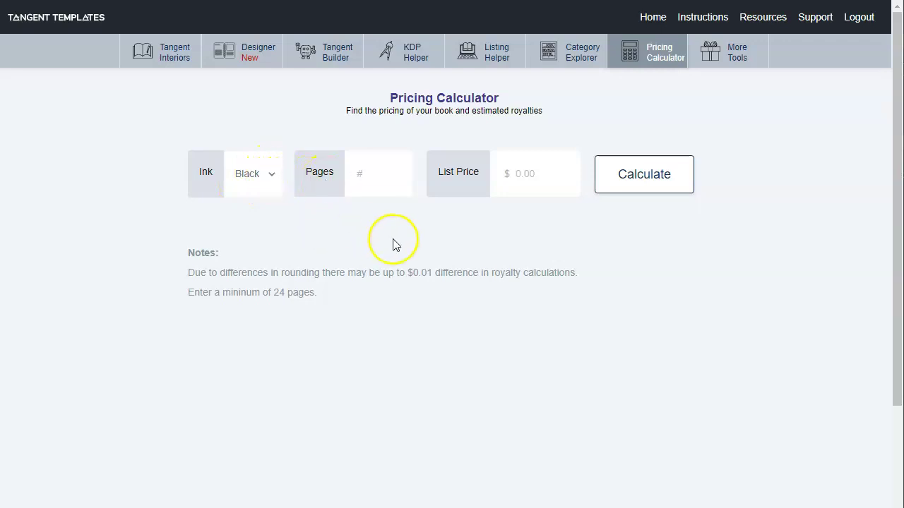
pyautogui.moveTo(374, 174)
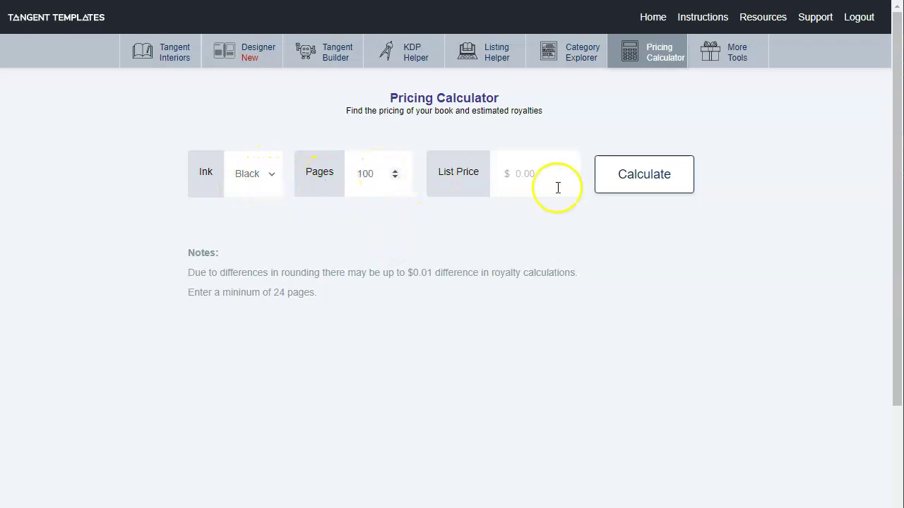
# Step: Enter a $9.95 list price and calculate: $2.15 US printing, $3.82 US royalties
pyautogui.click(517, 177)
pyautogui.write('9.95')
pyautogui.click(633, 189)
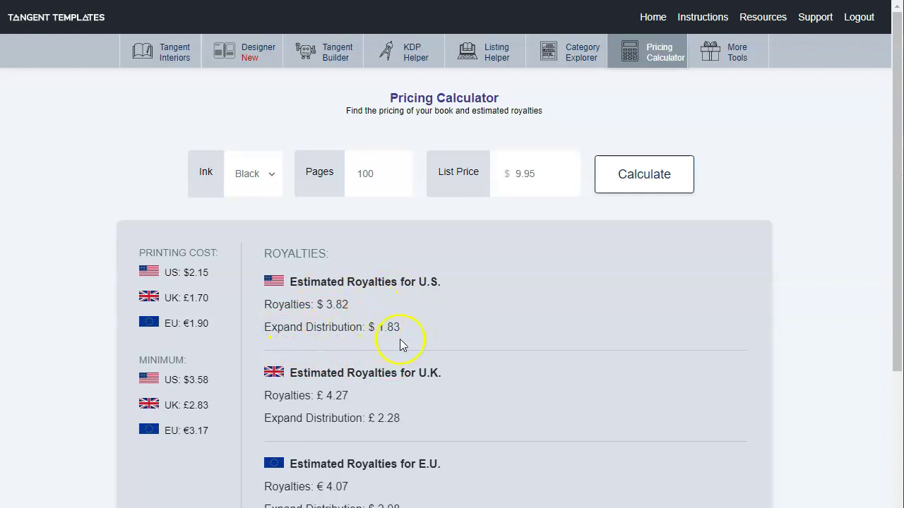
# Step: Change the list price to $14.95 and recalculate, raising royalties to $6.82 US, £7.27 UK, €7.07 EU
pyautogui.click(519, 173)
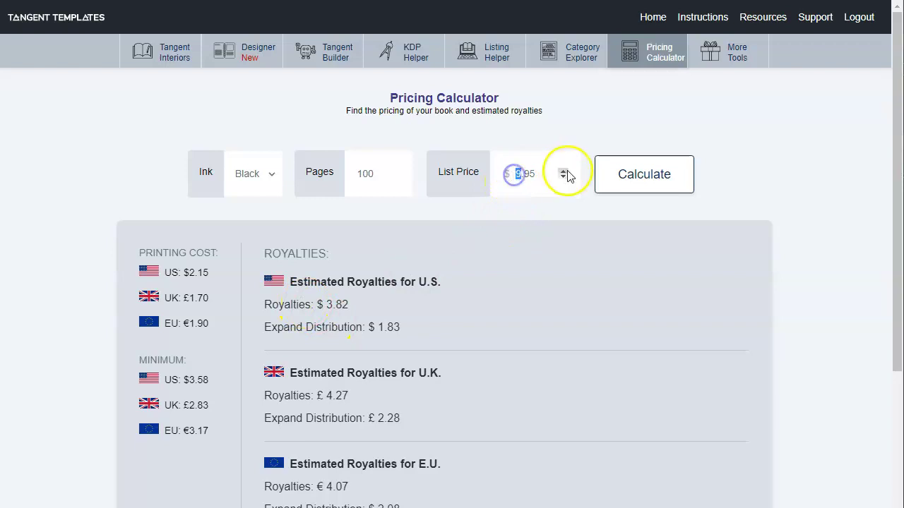
pyautogui.hotkey('shift', 'Home')
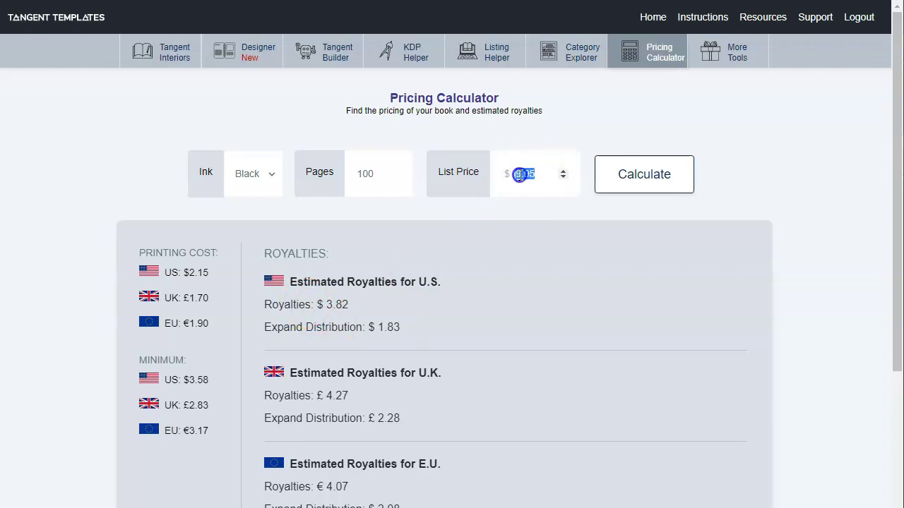
pyautogui.doubleClick(518, 174)
pyautogui.press('BackSpace')
pyautogui.click(648, 178)
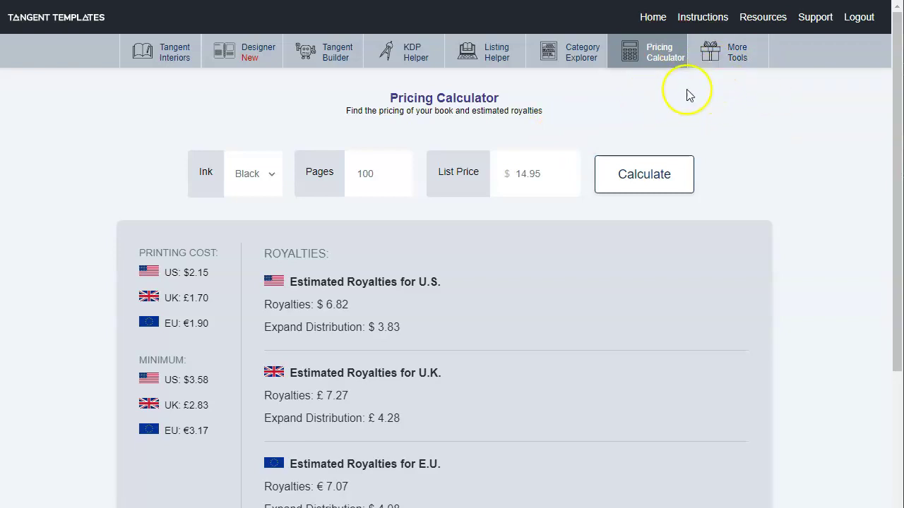
# Step: Browse the More Tools page and download the second and third cover panels as PNG
pyautogui.click(735, 57)
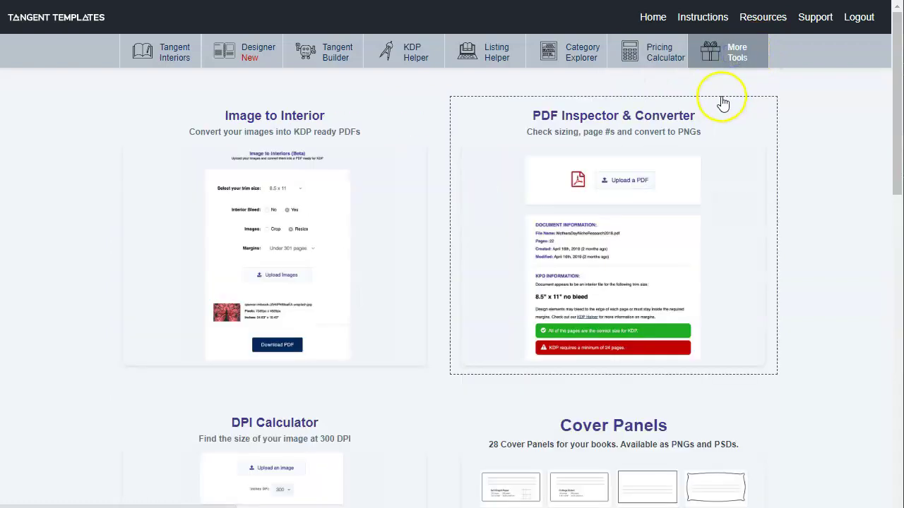
pyautogui.click(436, 191)
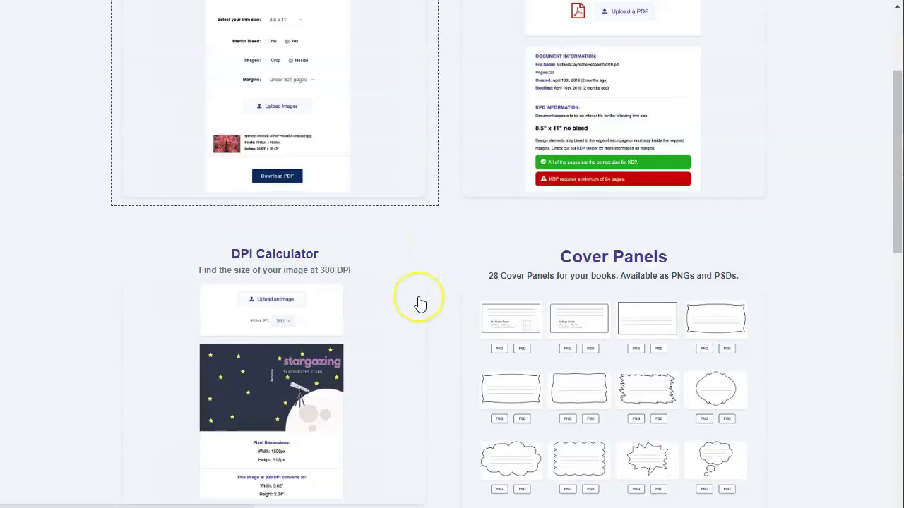
pyautogui.scroll(-4, 410, 268)
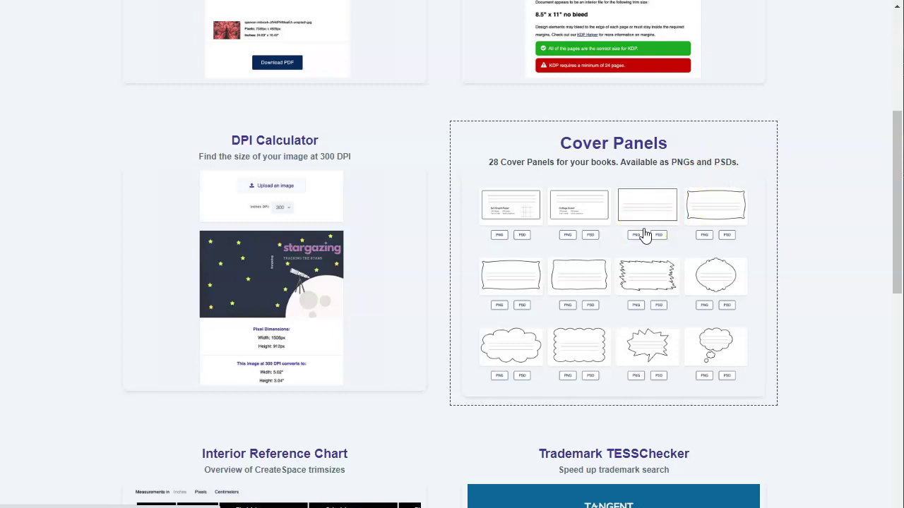
pyautogui.click(640, 234)
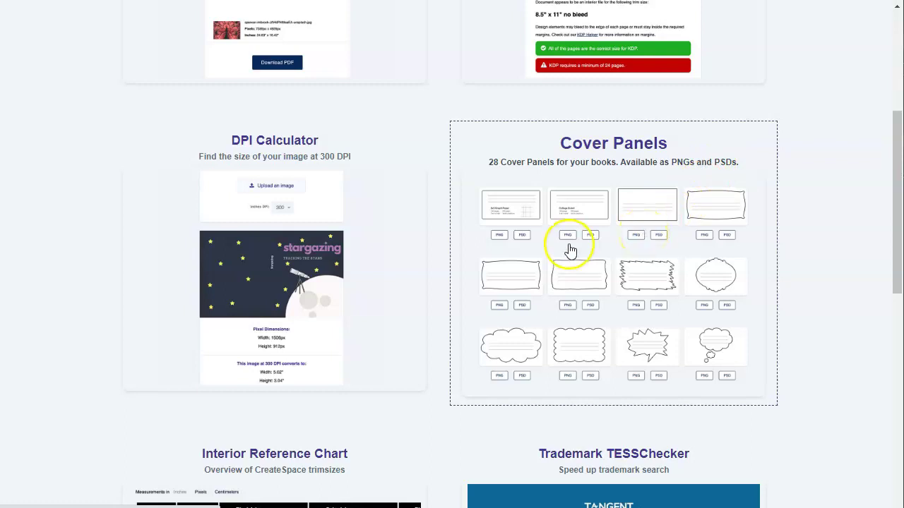
pyautogui.click(572, 217)
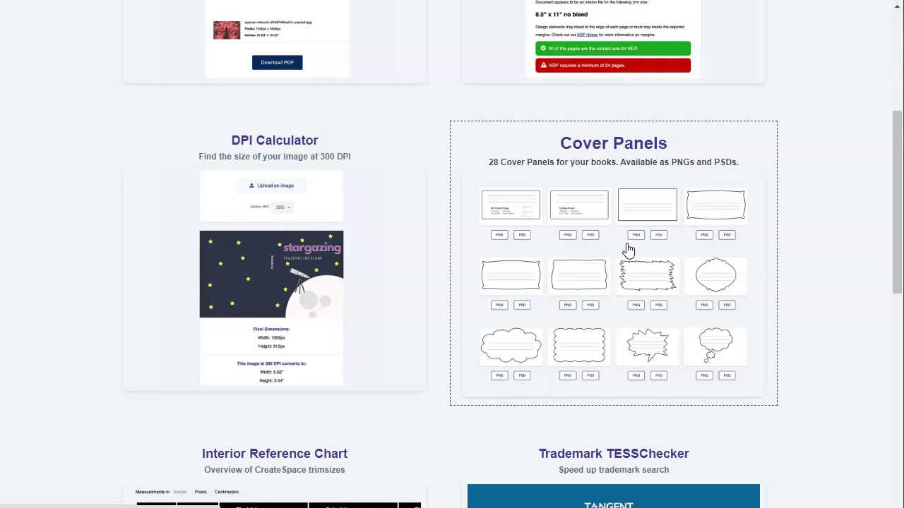
pyautogui.scroll(4, 628, 251)
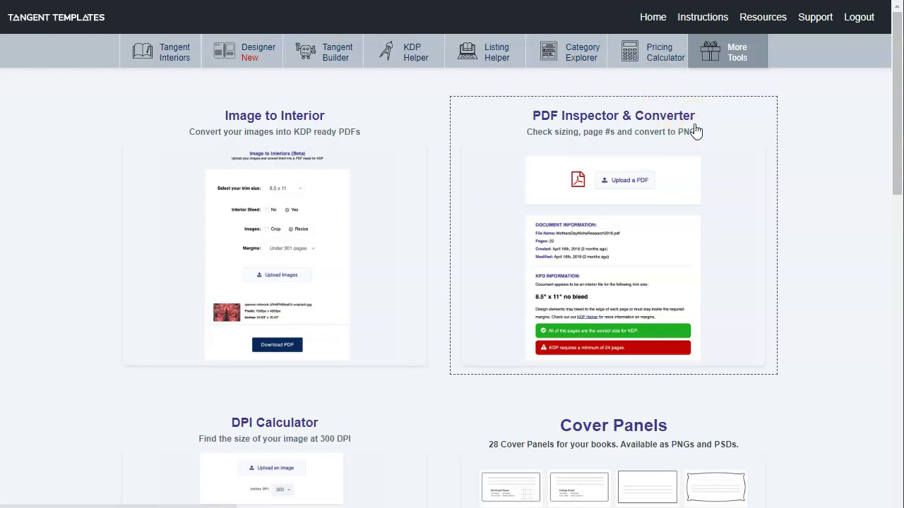
# Step: Return to the Tangent Interiors gallery, from Blank with page #s to Hexagon Paper
pyautogui.click(214, 195)
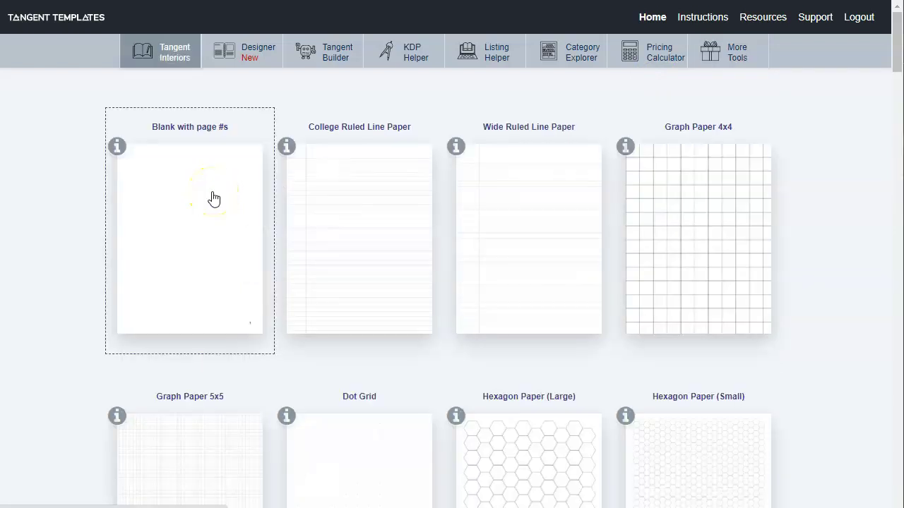
pyautogui.click(208, 184)
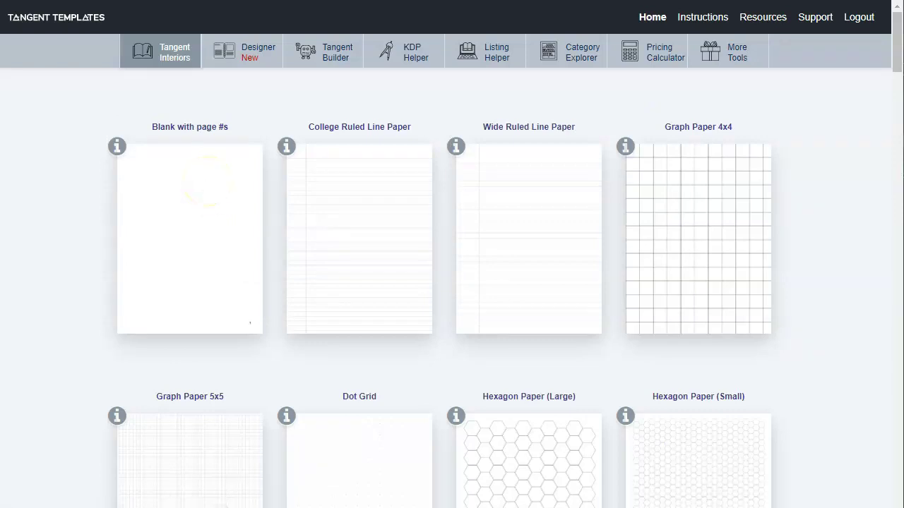
pyautogui.click(68, 432)
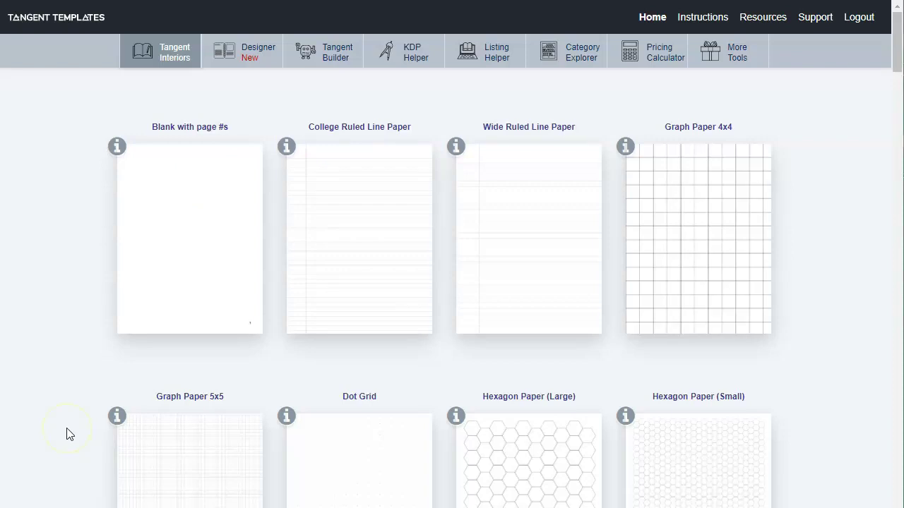